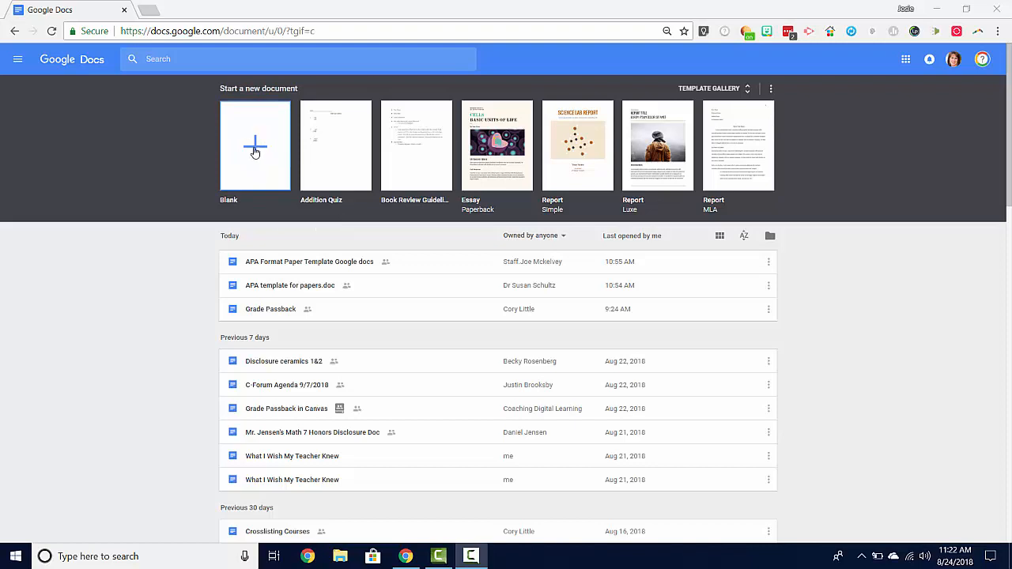
Step: Create a blank document and confirm its page setup with 1-inch margins on all sides
left_click(255, 158)
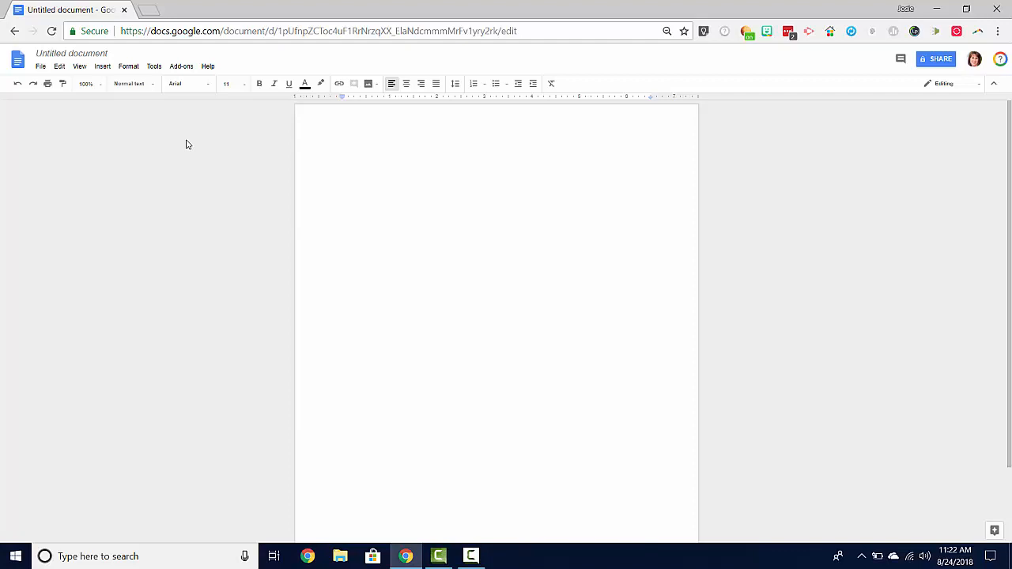
left_click(131, 70)
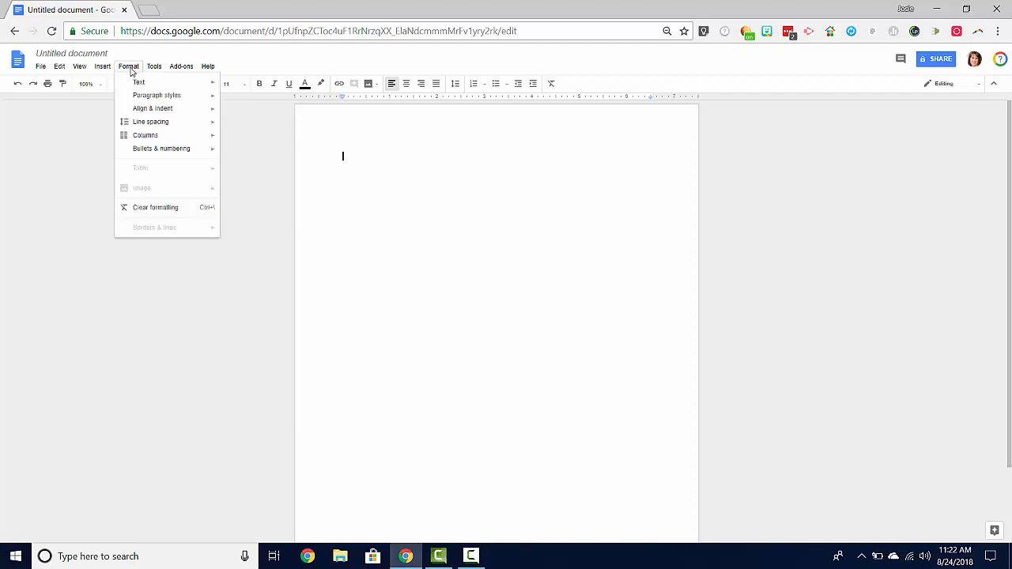
left_click(132, 69)
left_click(40, 68)
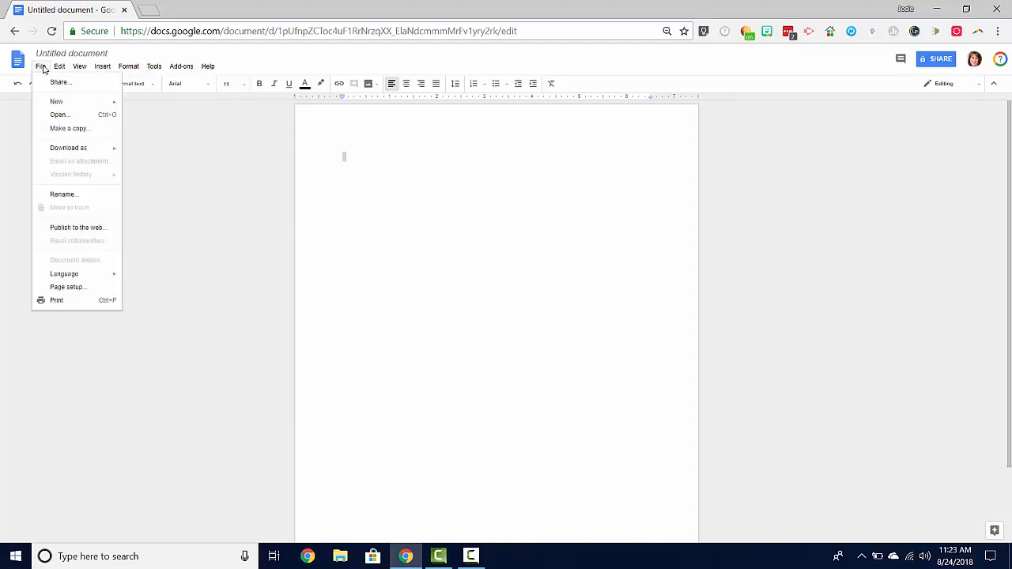
left_click(53, 288)
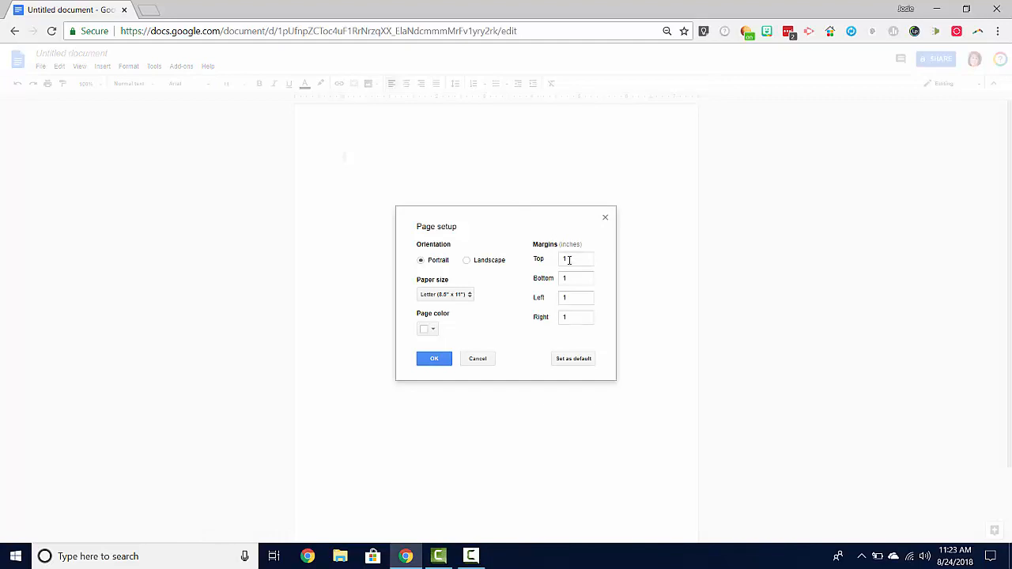
left_click(435, 360)
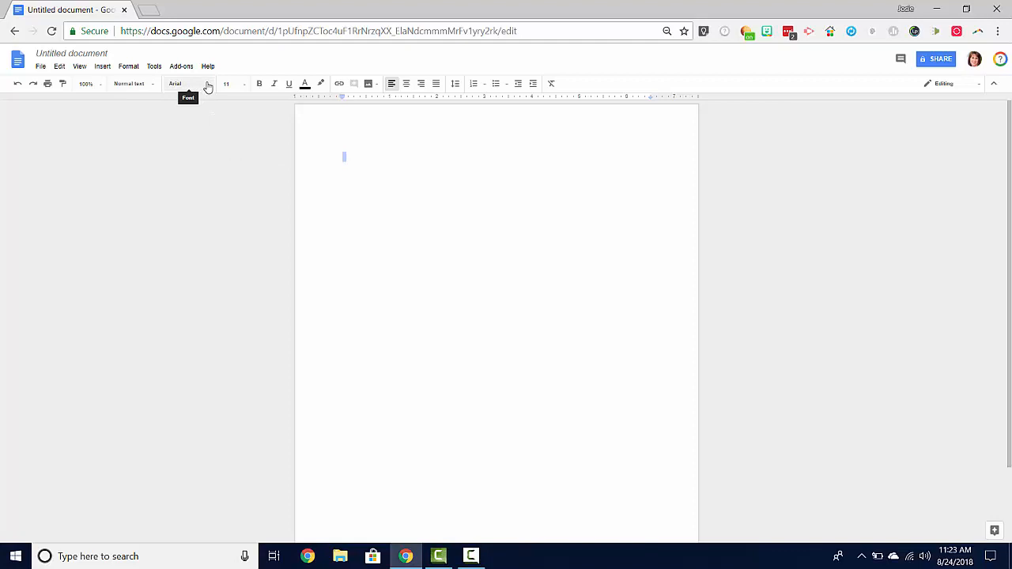
Step: Set the body text to Times New Roman, size 12, with double line spacing
left_click(207, 87)
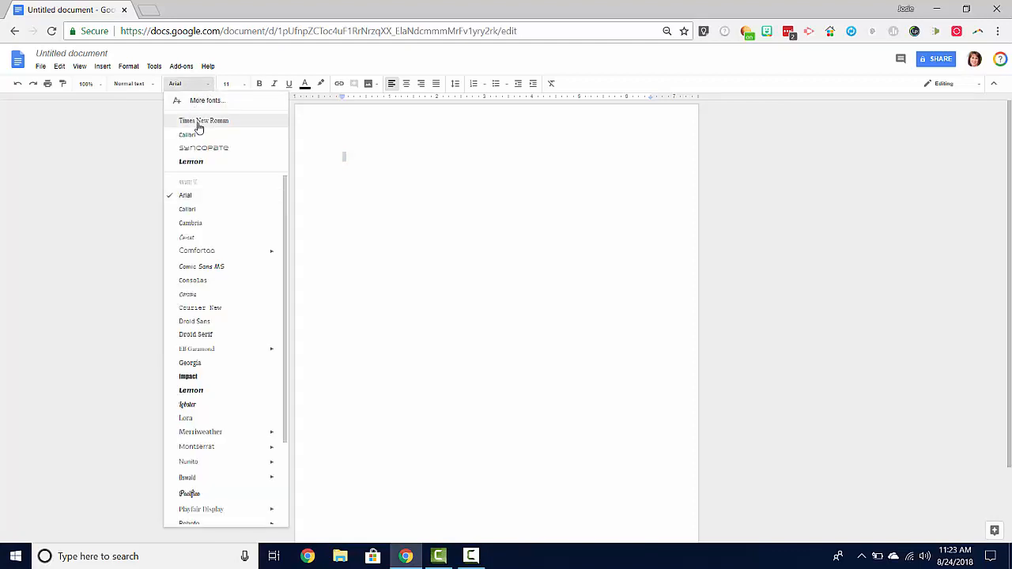
left_click(198, 123)
left_click(245, 88)
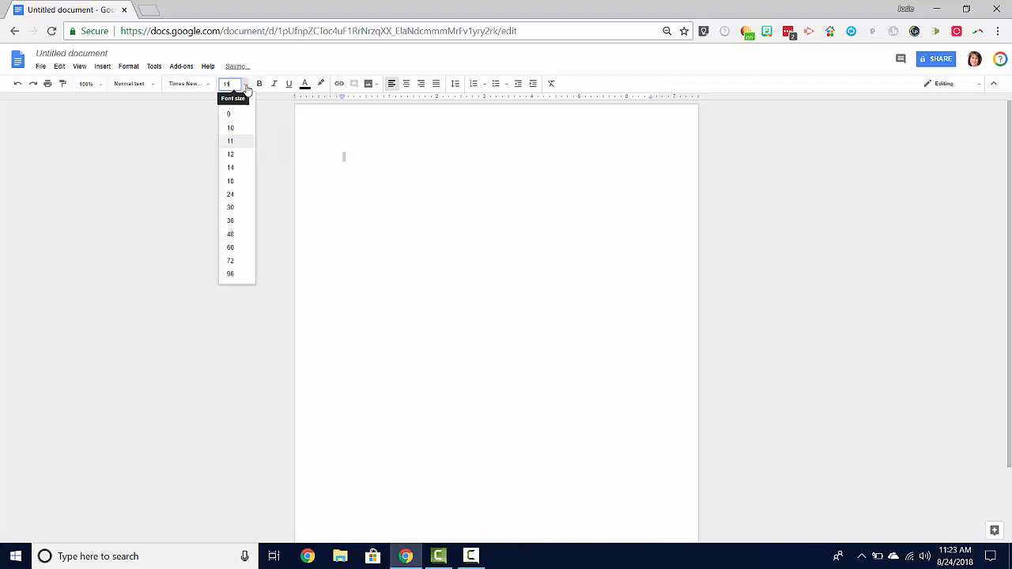
left_click(229, 157)
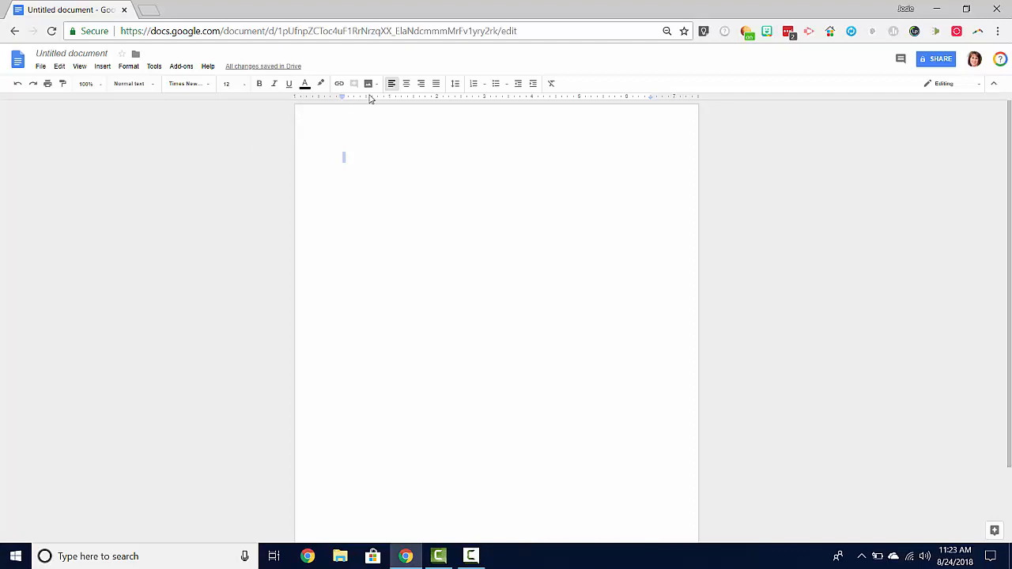
left_click(457, 87)
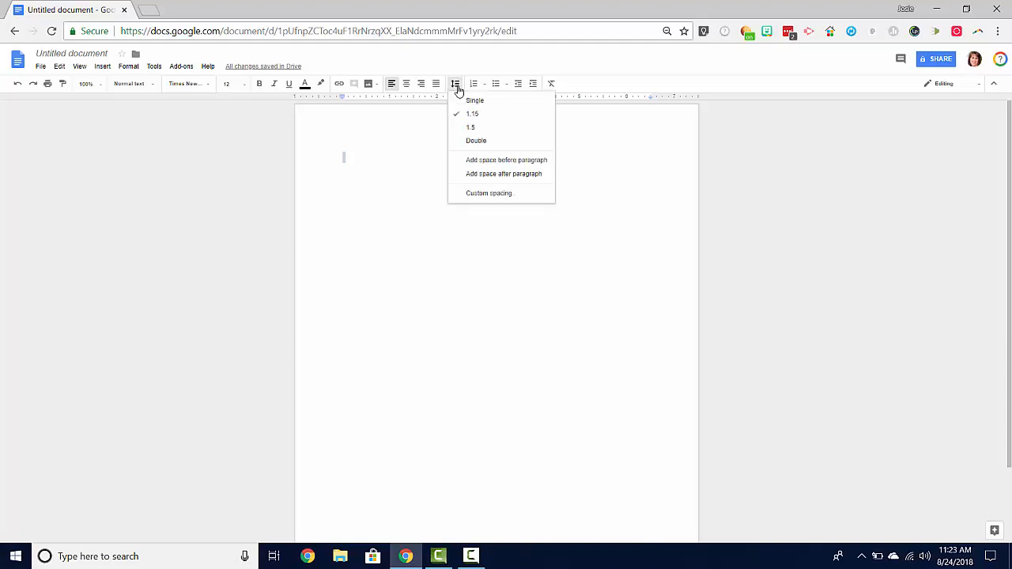
left_click(474, 140)
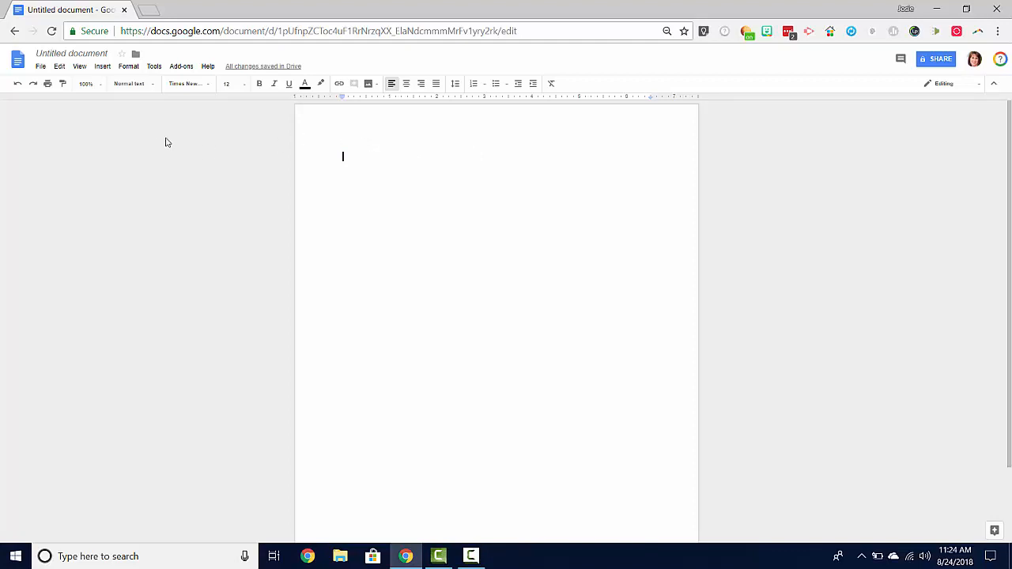
Step: Insert a page header and set its text to Times New Roman, size 12
left_click(102, 67)
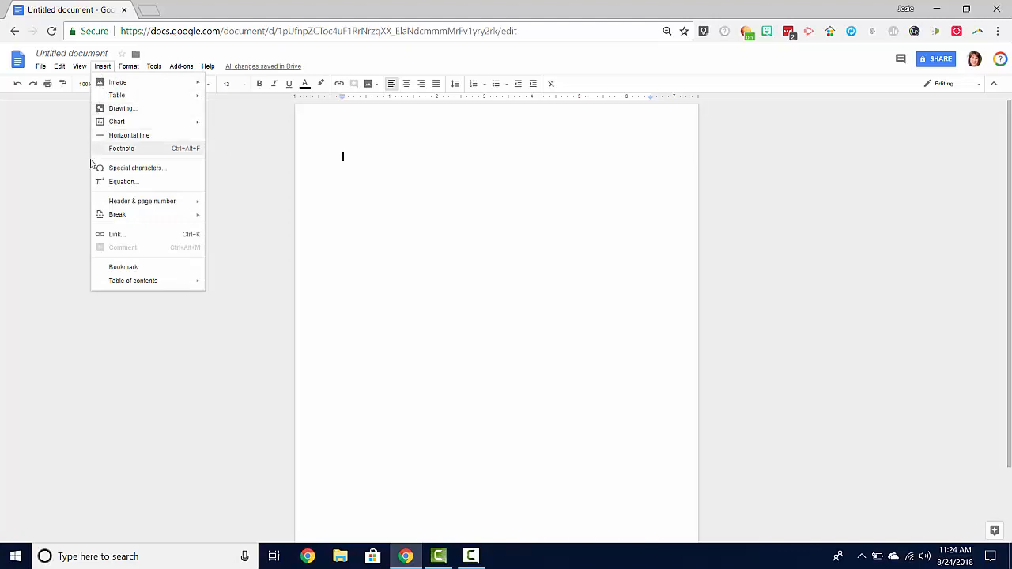
mouse_move(117, 204)
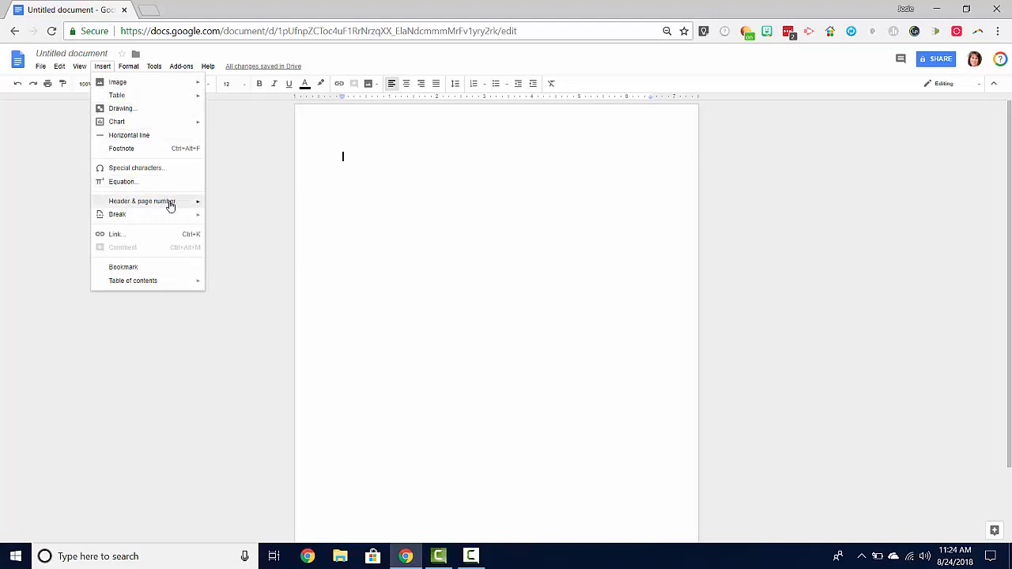
mouse_move(198, 208)
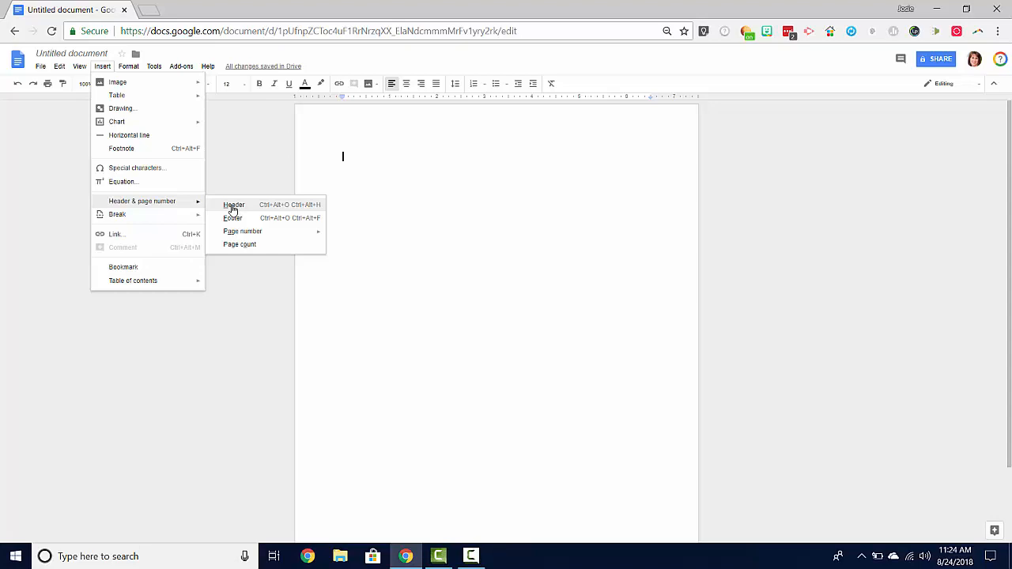
left_click(233, 206)
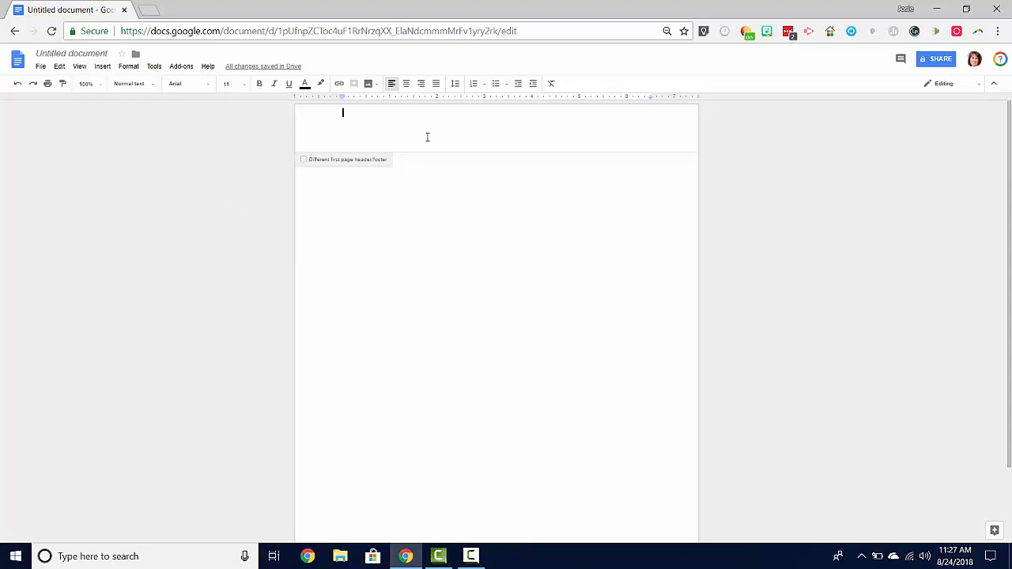
left_click(208, 85)
left_click(192, 122)
left_click(243, 86)
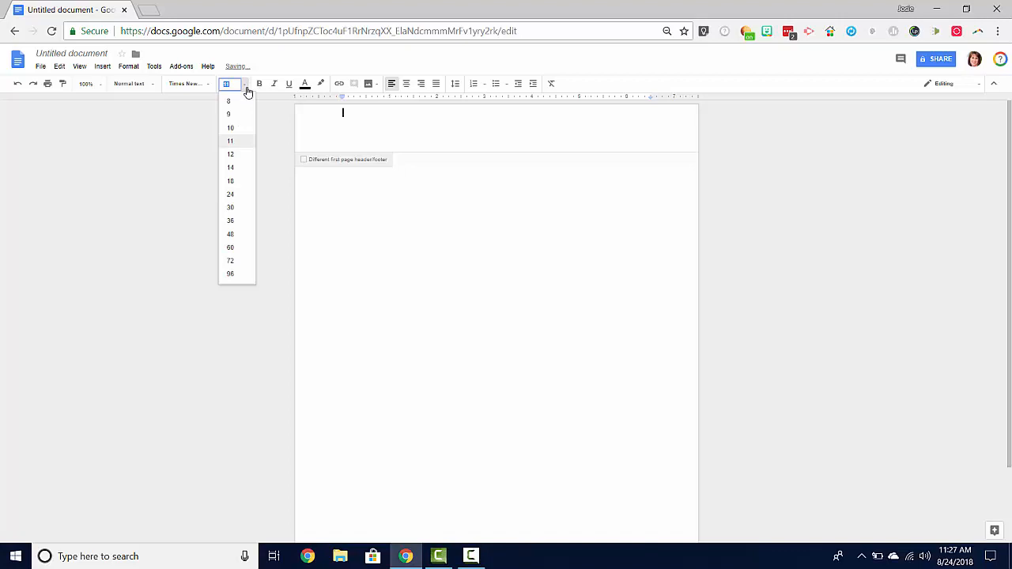
left_click(229, 156)
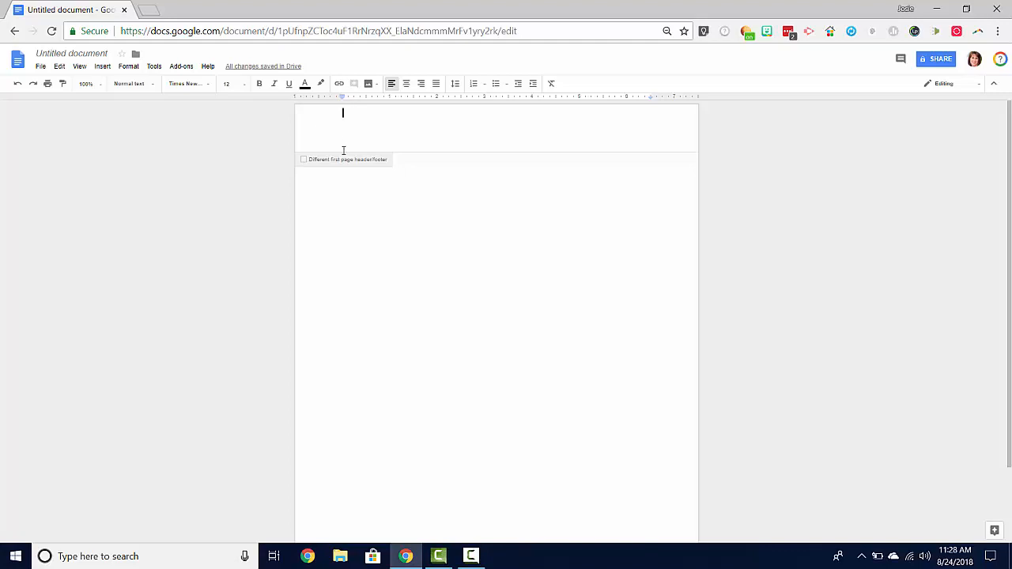
Step: Check that the header uses single line spacing and add two blank lines in it
left_click(457, 84)
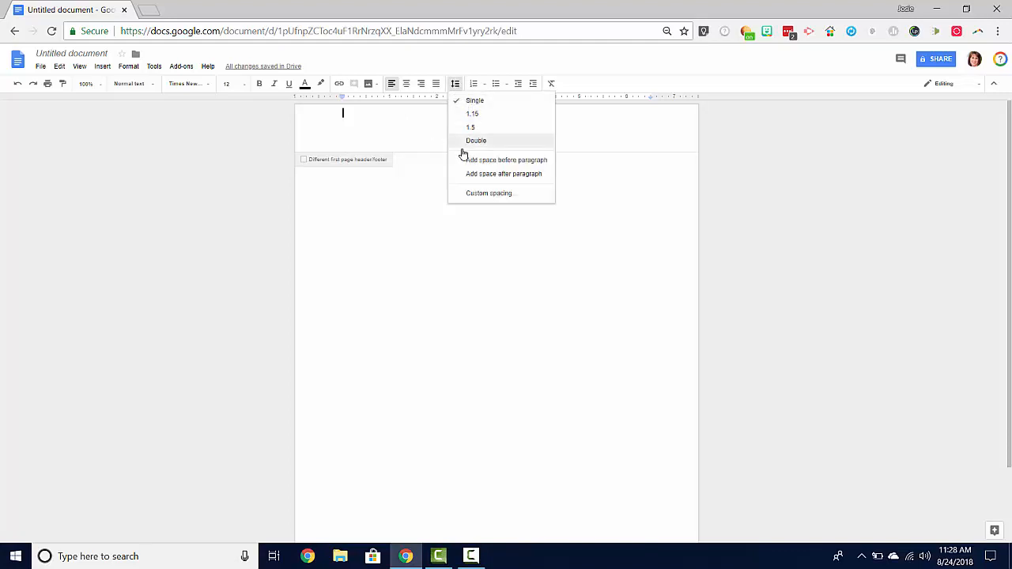
left_click(362, 121)
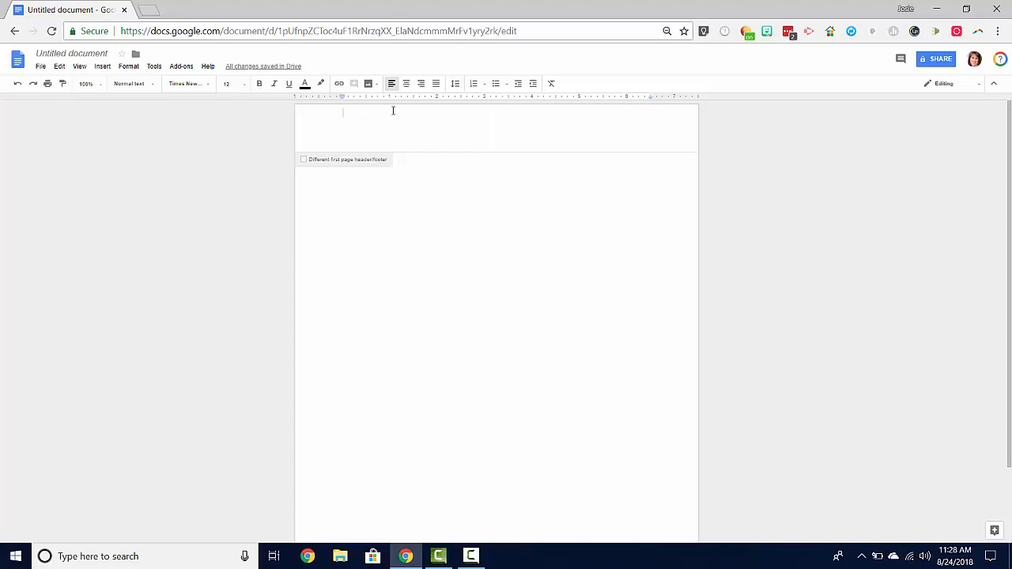
key("Return")
key("Return")
Step: Enable a different first-page header and format it as Times New Roman, size 12, with single line spacing
left_click(303, 159)
left_click(206, 85)
left_click(194, 123)
left_click(242, 84)
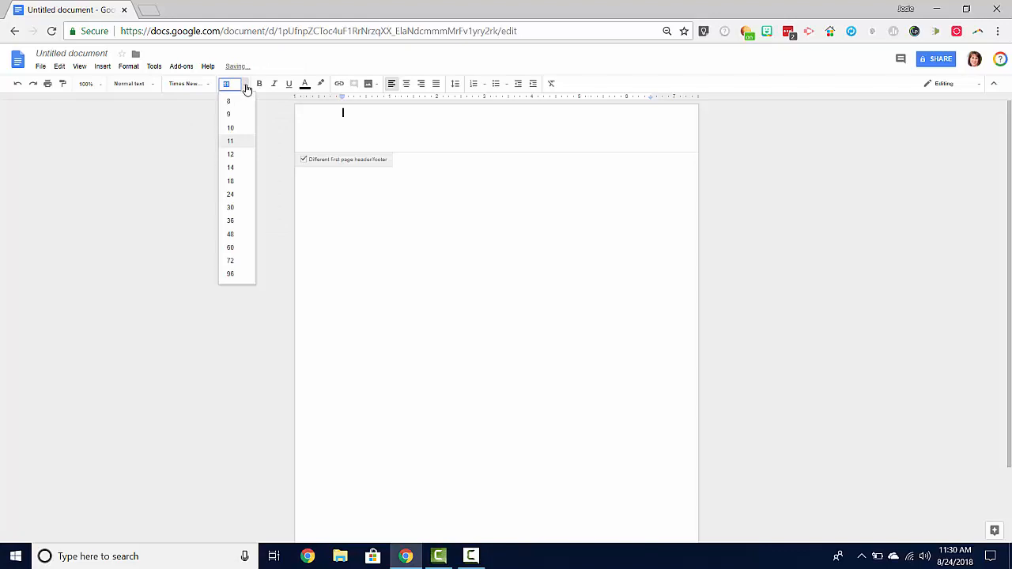
left_click(231, 155)
left_click(454, 85)
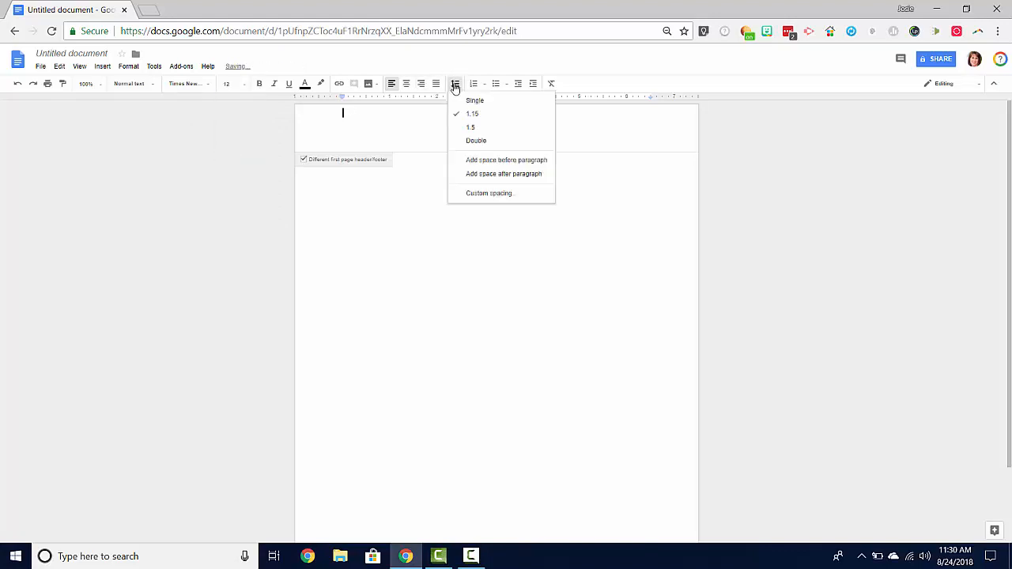
left_click(468, 101)
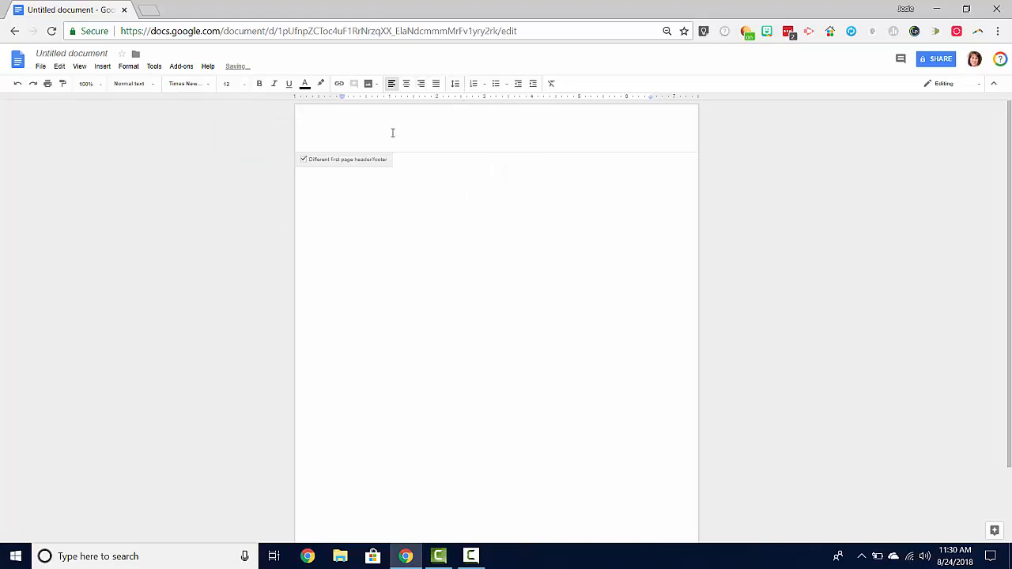
Step: Add two blank lines to the first-page header and enter "Running head: PAYSON HIGH SCHOOL APA SAMPLE PAPER" below them
key("Return")
key("Return")
type("Running head:")
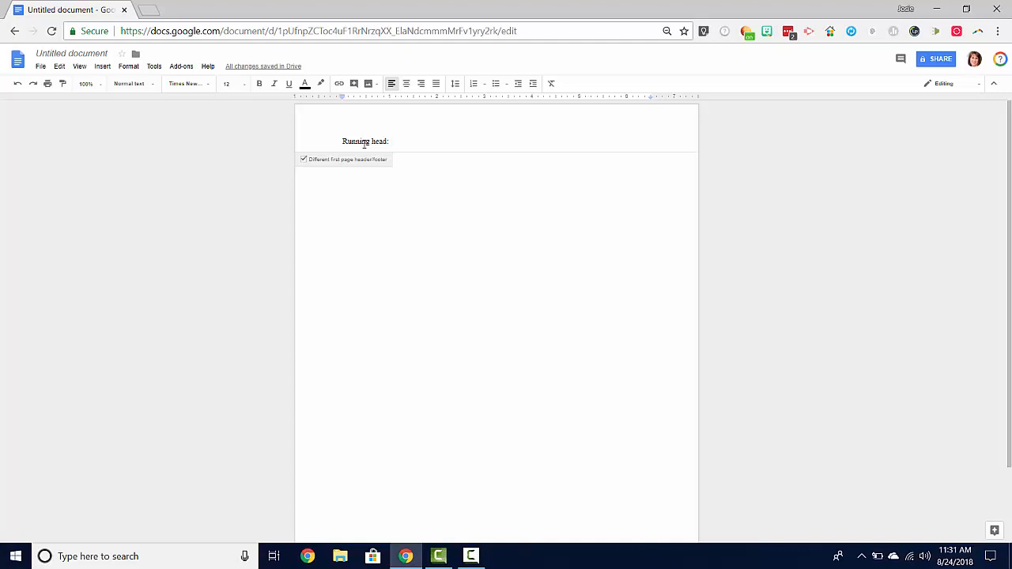
type("PAYSON HIGH SCHOOL")
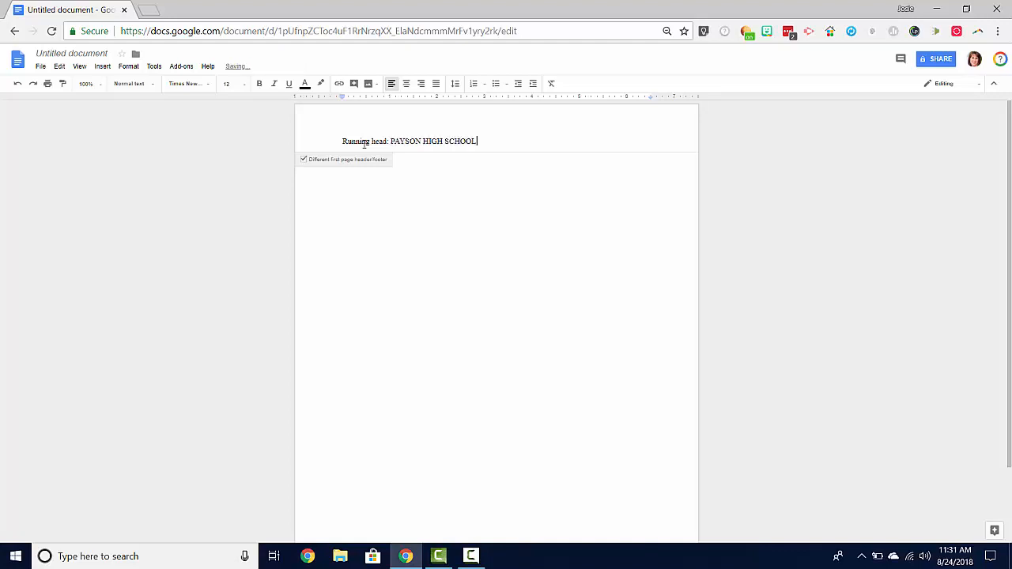
type(" APA SAMPLE PAPER")
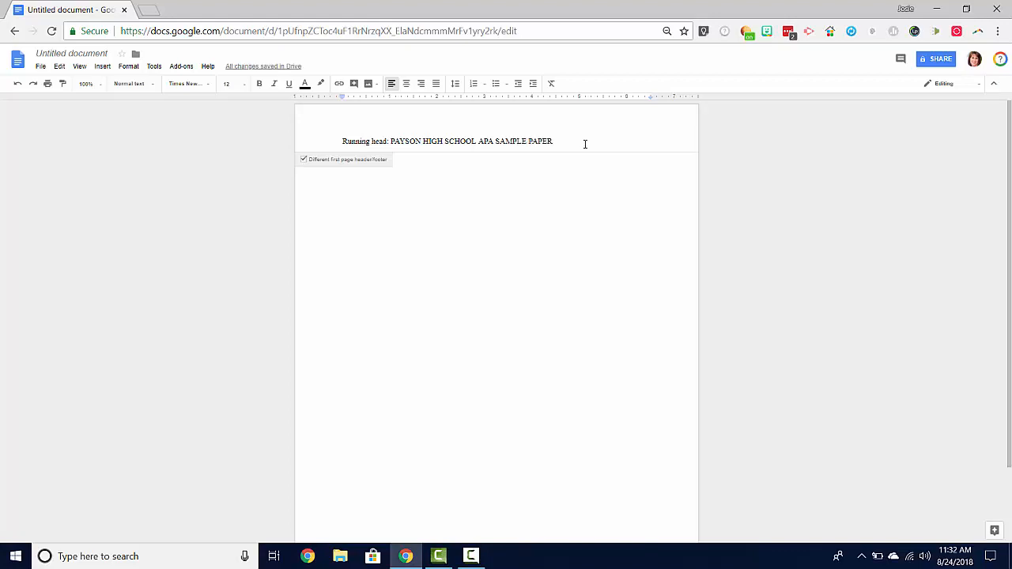
Step: Add a right tab stop for the running head line and align it with the page's right margin
left_click(642, 98)
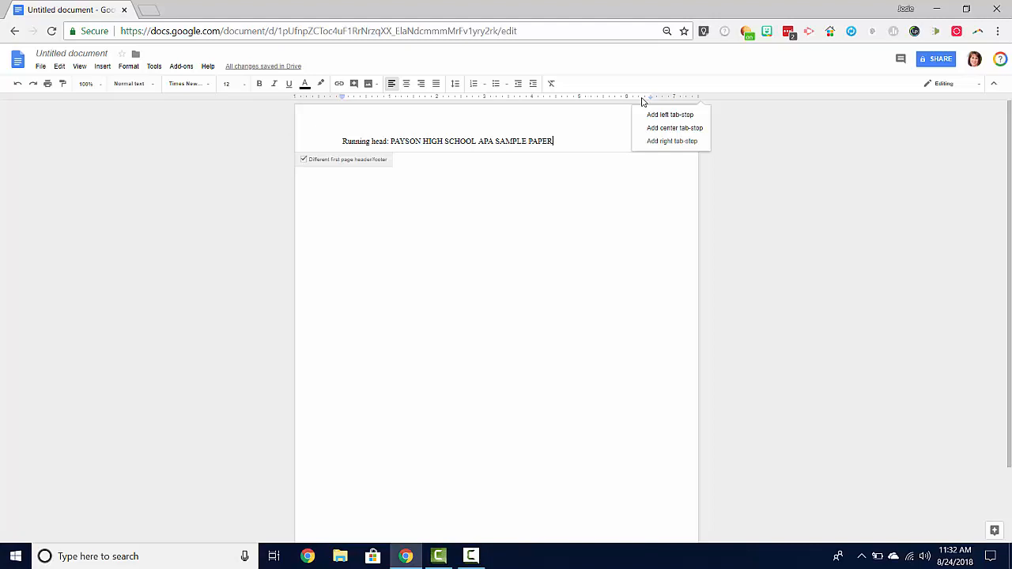
left_click(658, 143)
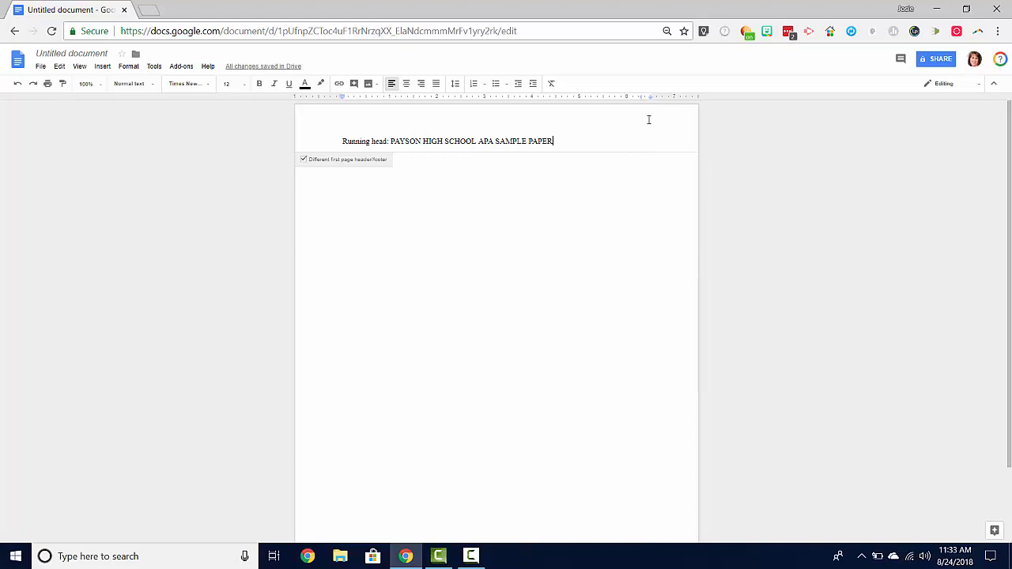
key("ctrl+0")
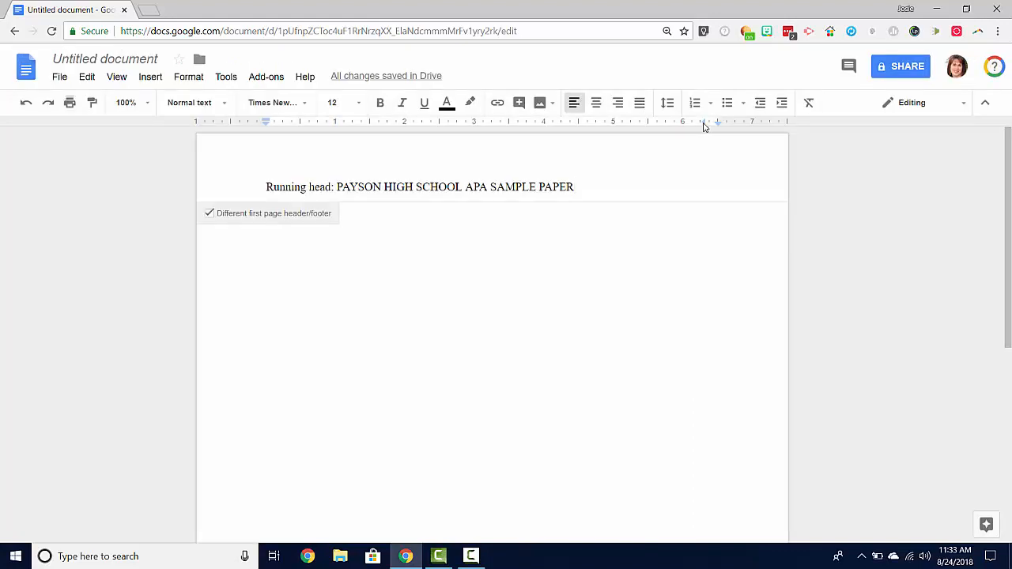
left_click_drag(704, 124, 717, 125)
Step: Tab over to the right margin in the first-page header and insert a header page number that starts on the first page
key("Tab")
left_click(150, 80)
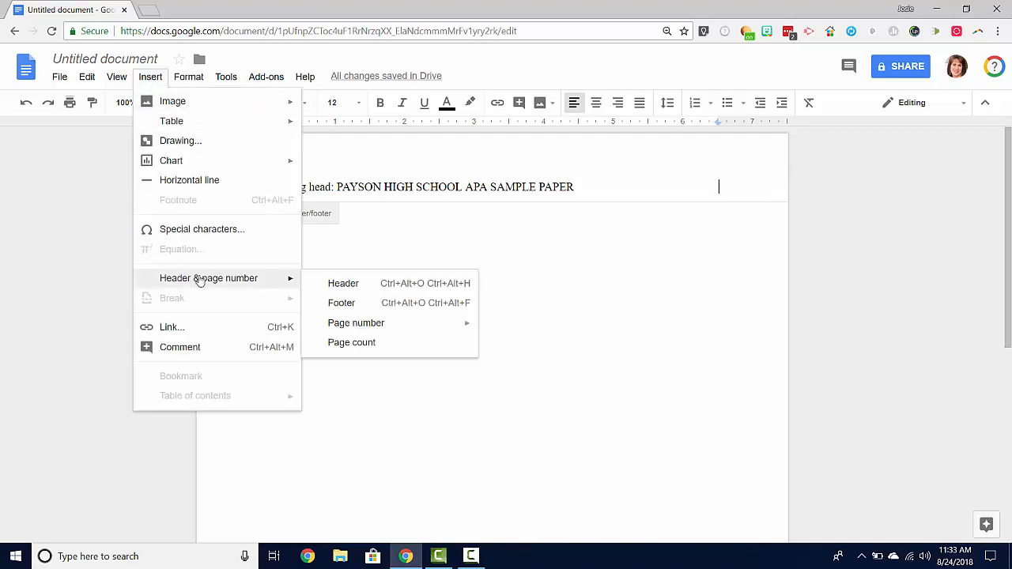
mouse_move(266, 282)
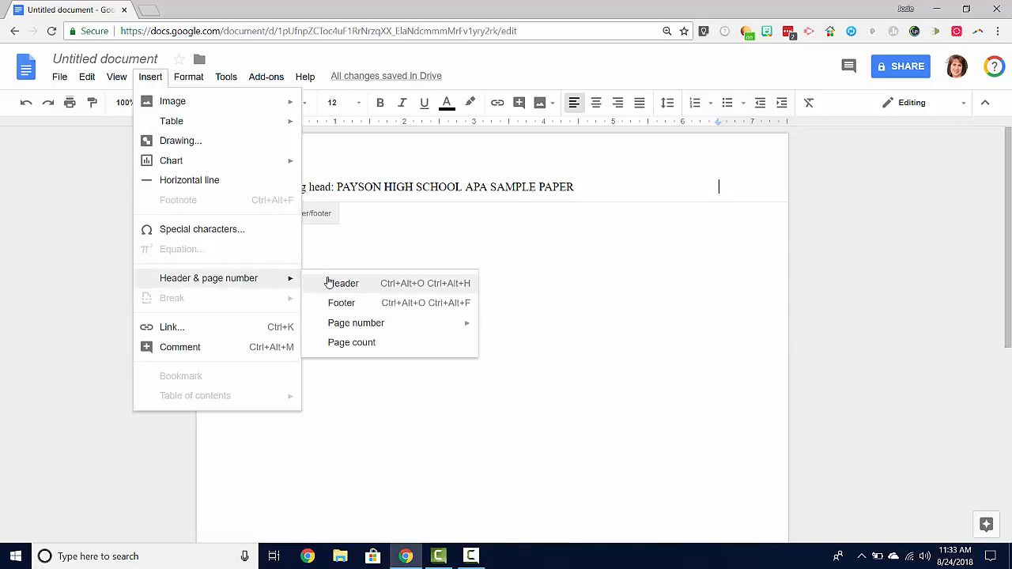
mouse_move(359, 330)
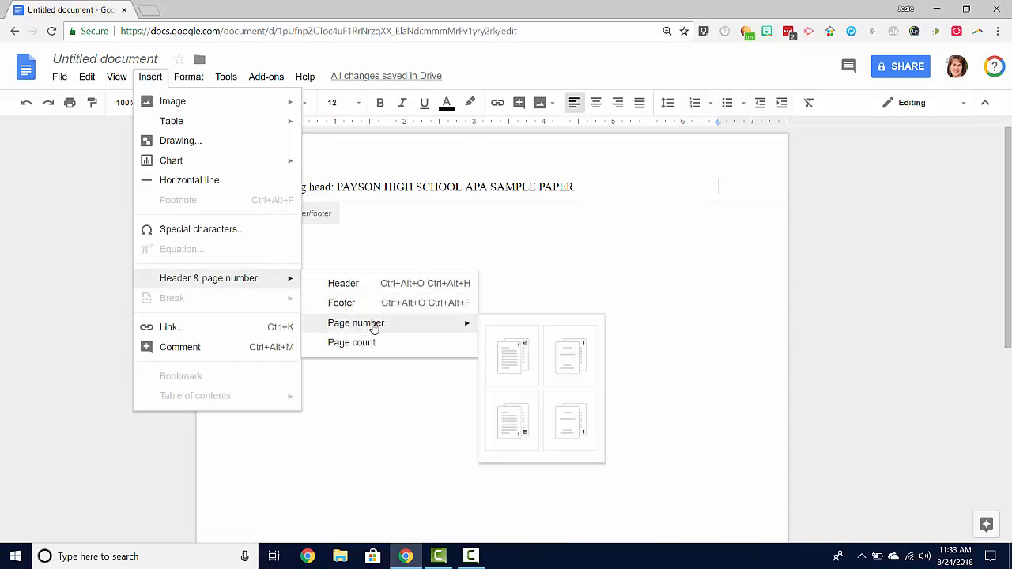
left_click(513, 353)
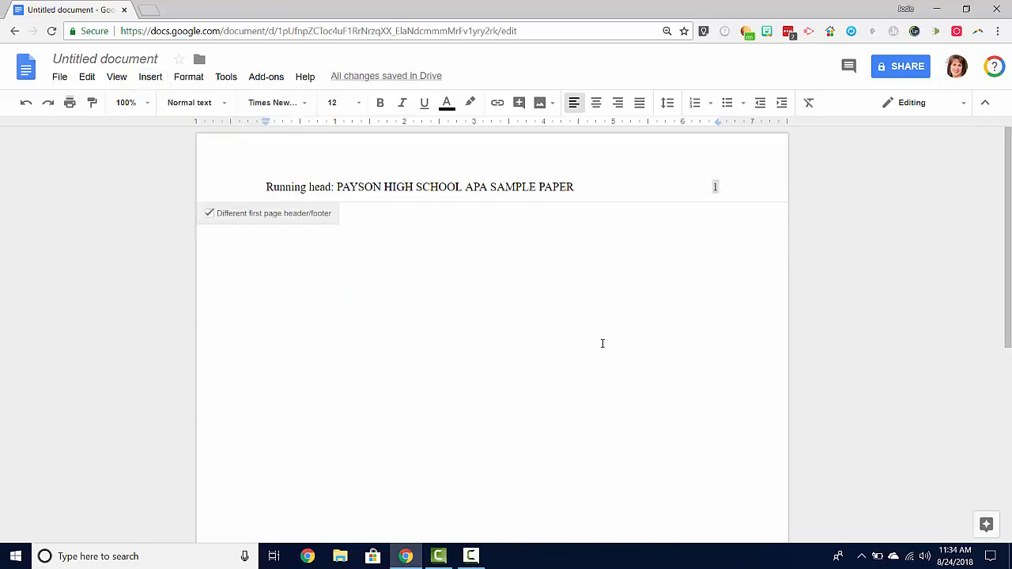
Step: Enter the centered title "Payson High School APA Sample Paper" in the page body, below blank space
left_click(478, 233)
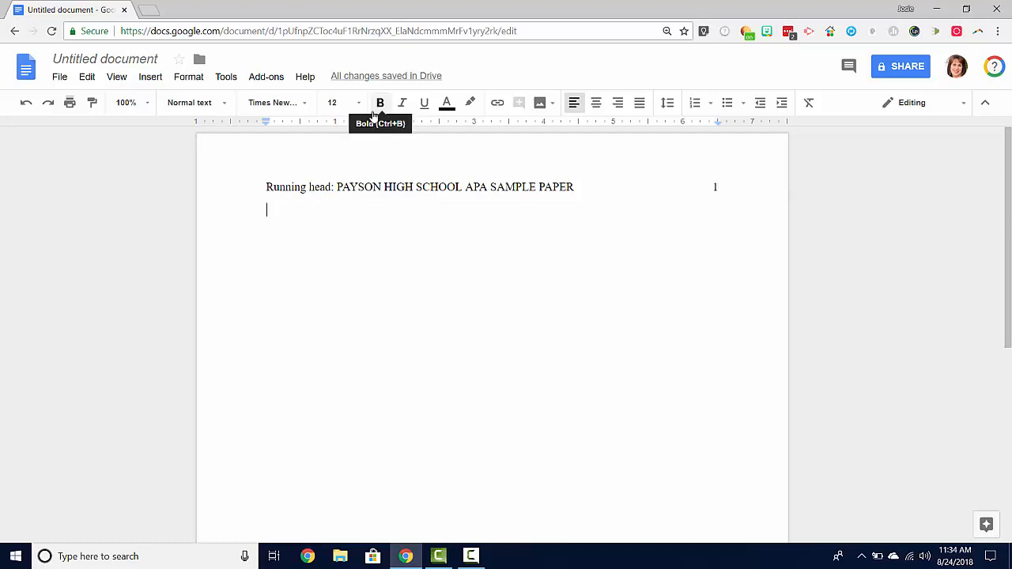
left_click(597, 105)
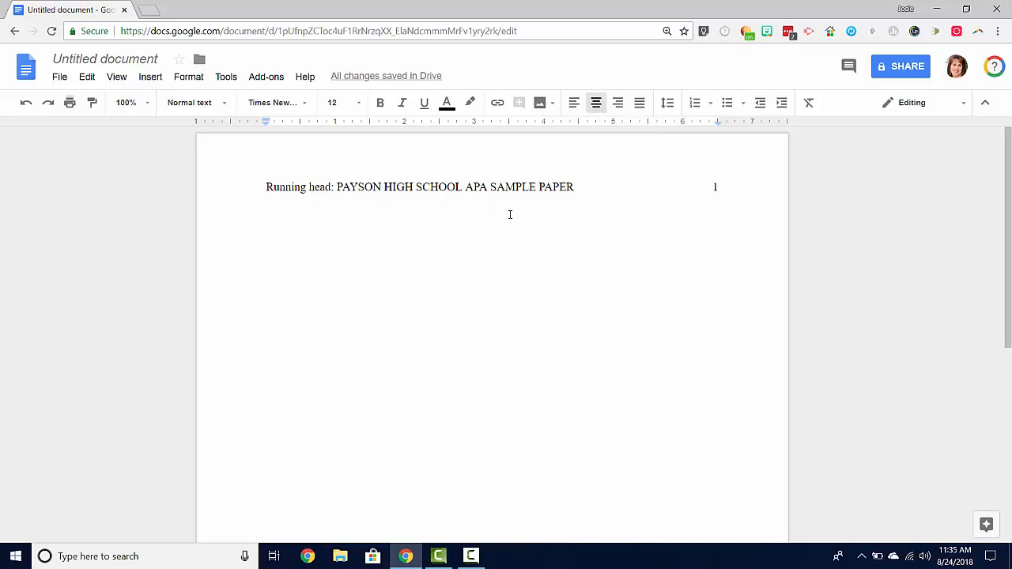
key("Return")
type("Payson ")
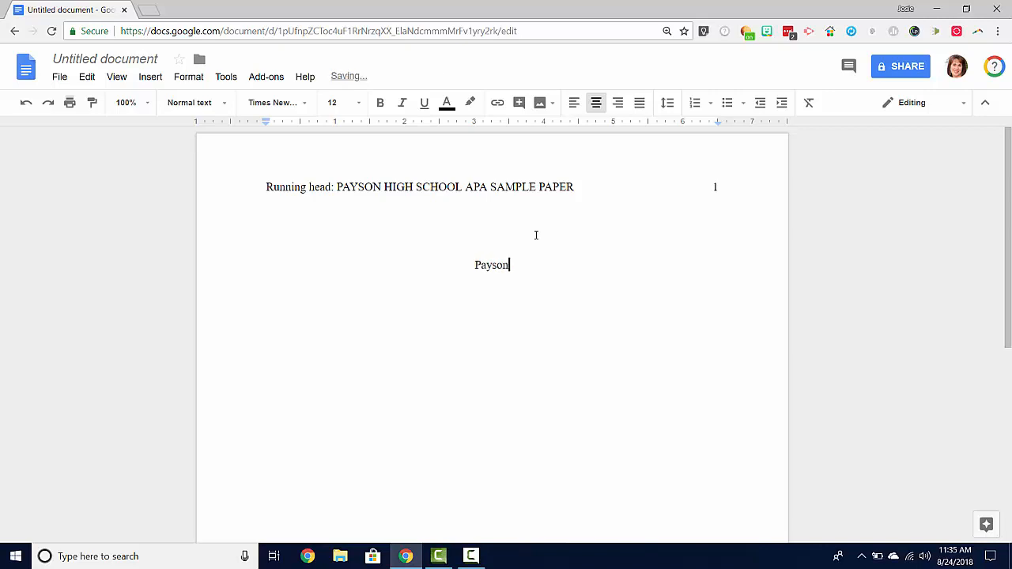
type("High School APA Sample Paper")
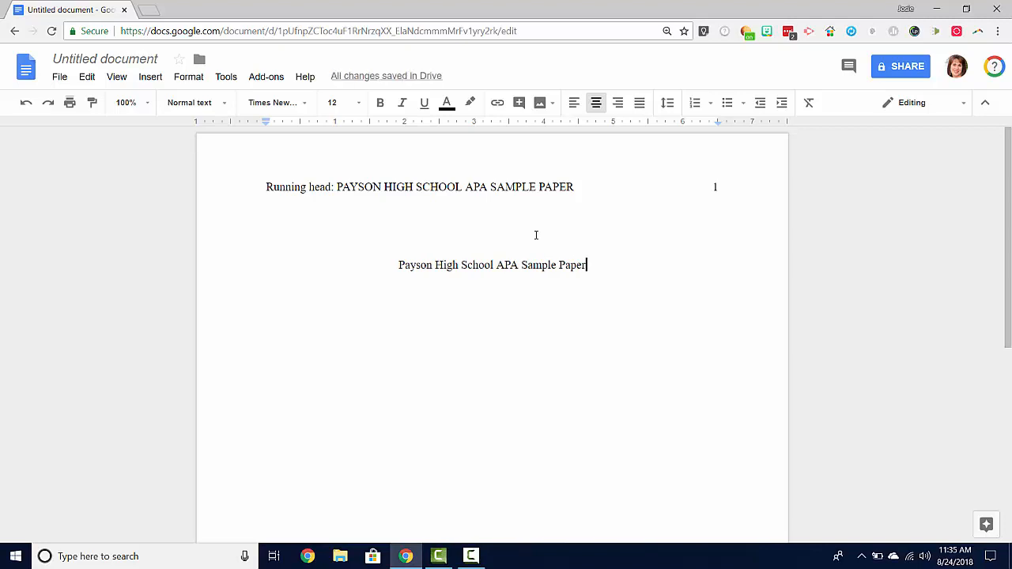
Step: End the title with a colon and enter the subtitle "Following the American Psychological Association's Guidelines" on the line below
type(":")
key("Return")
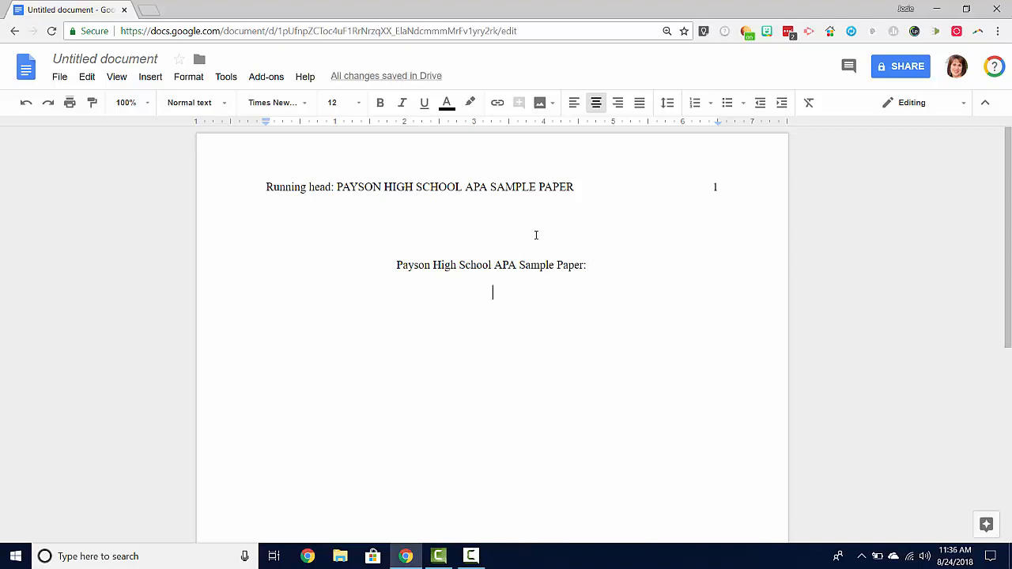
type("Following the American ")
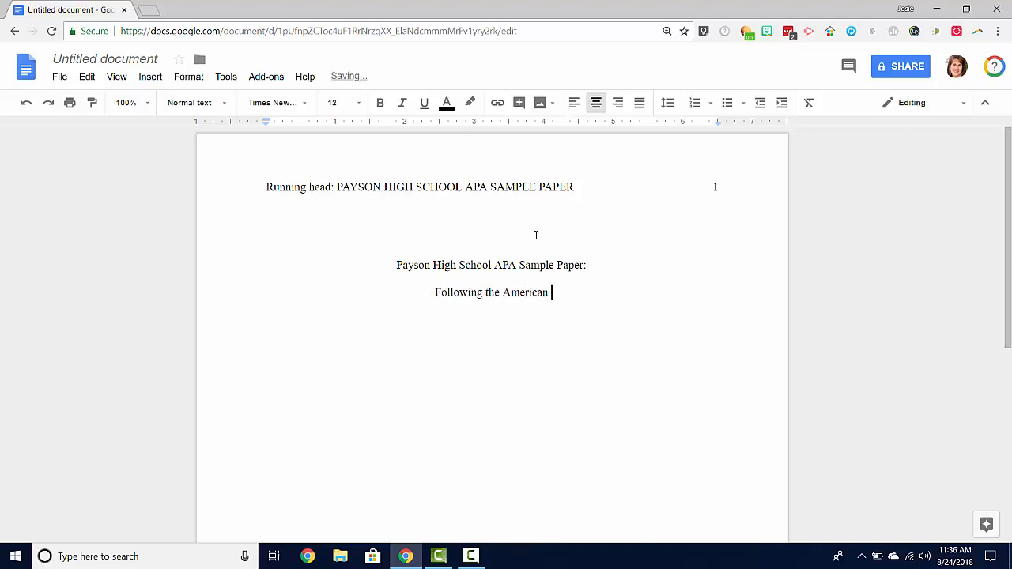
type("Psychological Association's Guidelines")
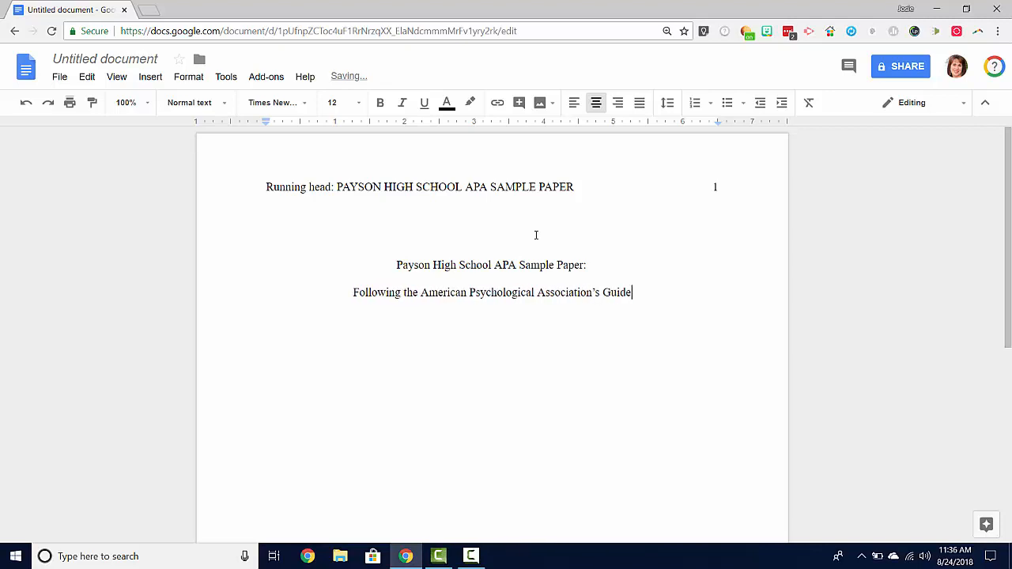
key("Return")
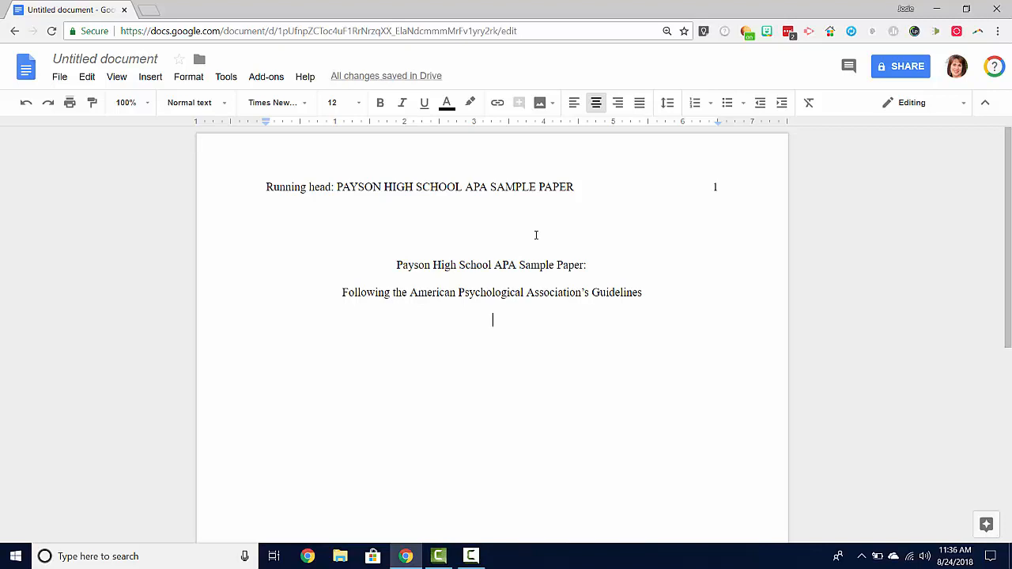
Step: Enter "Student Name" and "Payson High School - A1" on separate centered lines below the subtitle
type("Student Name")
key("Return")
type("Payson High School")
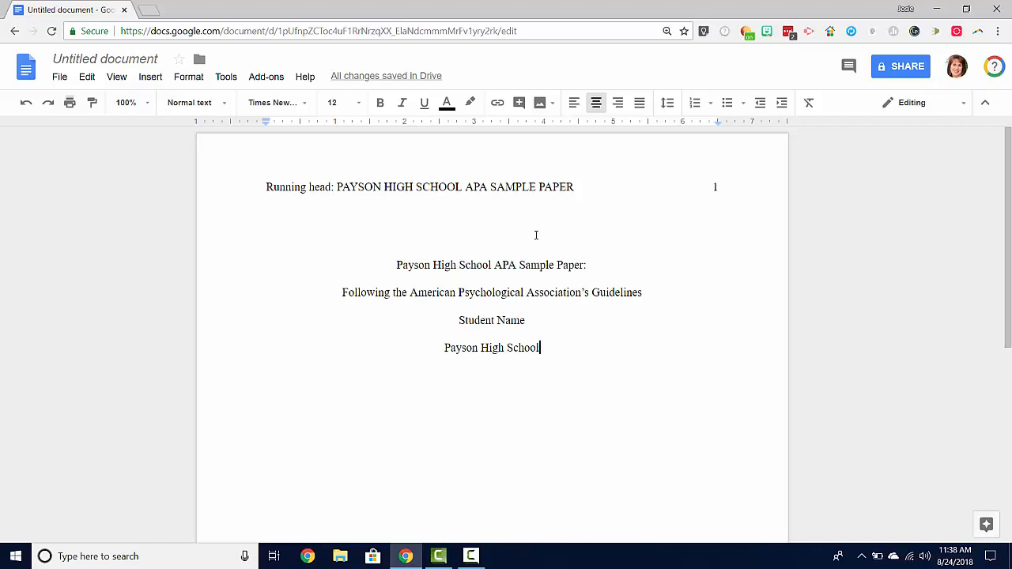
type("-")
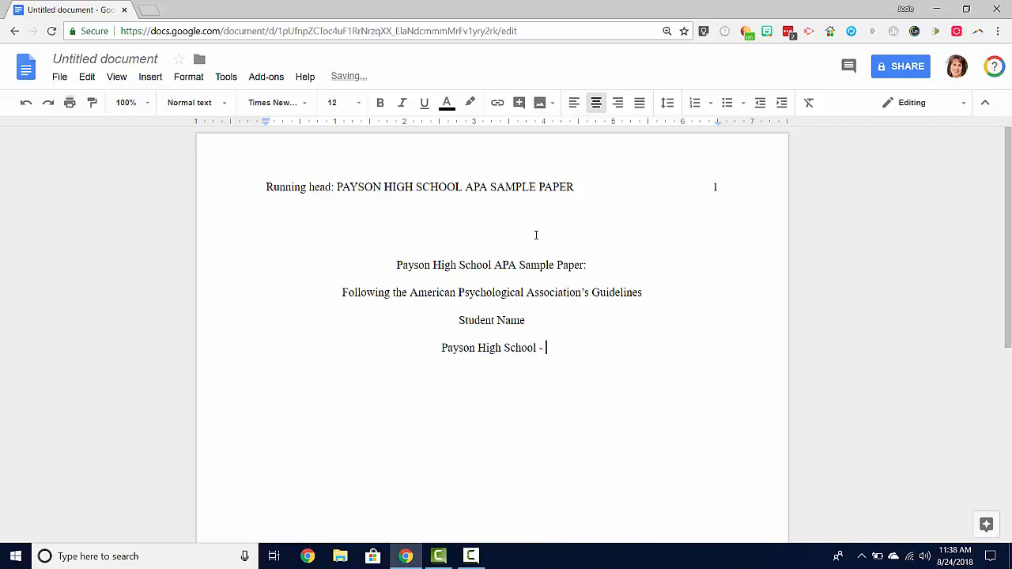
type(" Al")
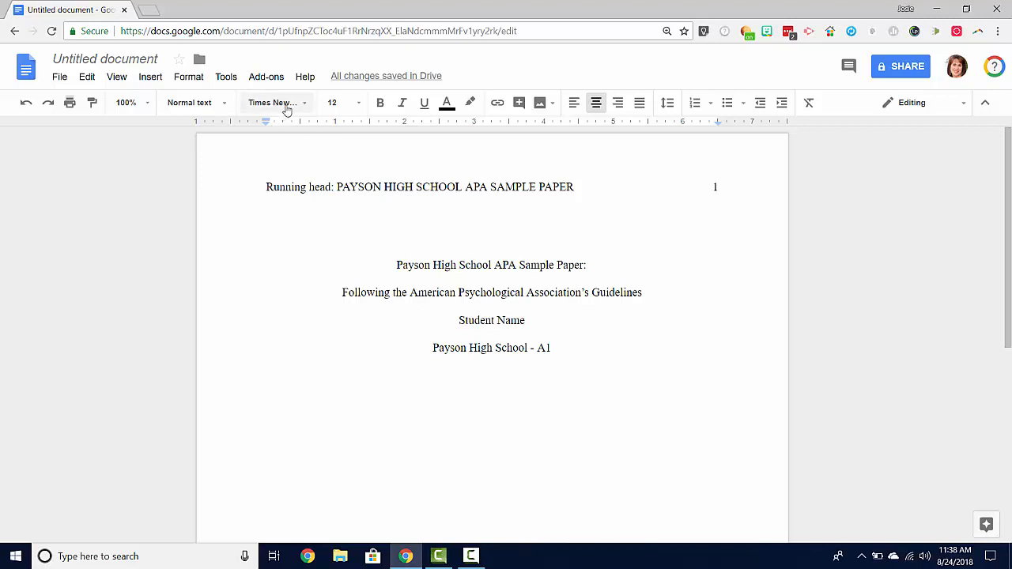
Step: View the whole title page and add one blank line above the title to move the title block down
left_click(999, 33)
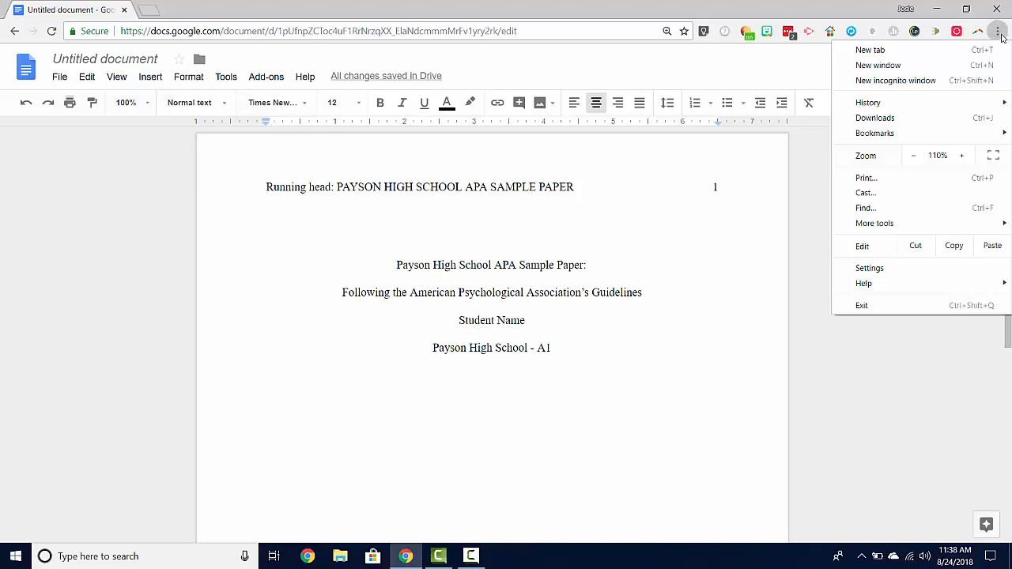
left_click(917, 161)
left_click(914, 160)
left_click(912, 160)
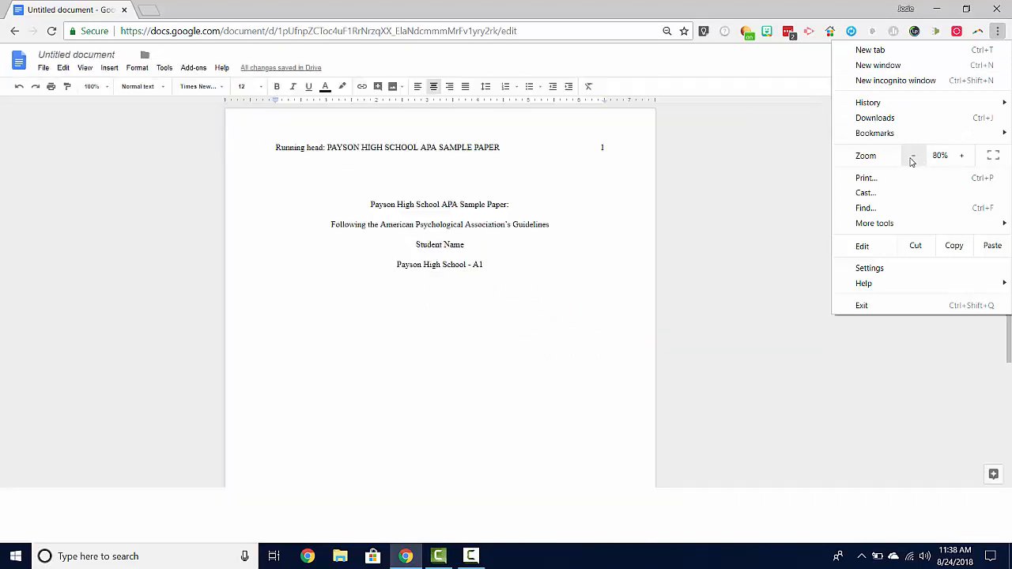
left_click(911, 159)
left_click(909, 162)
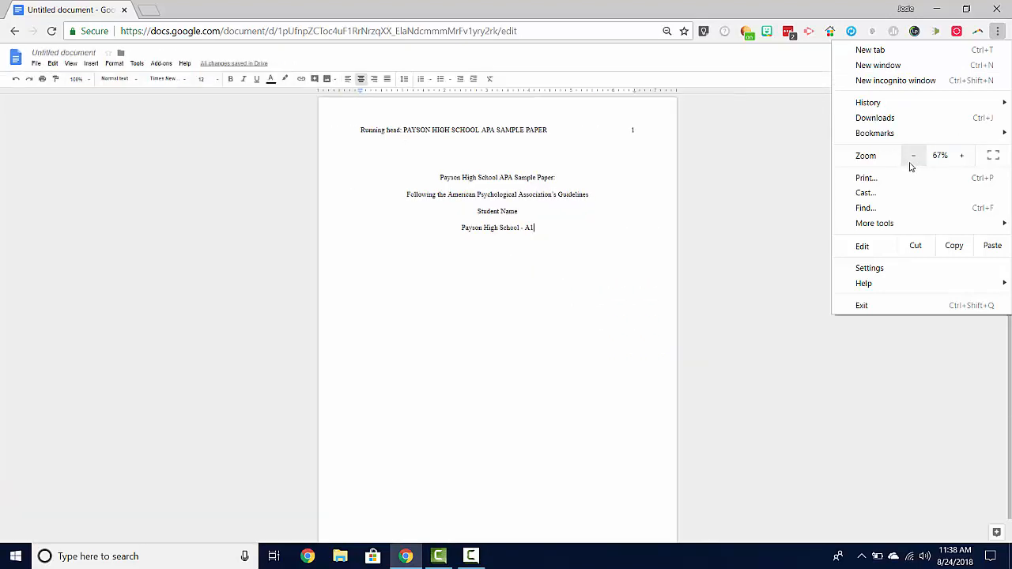
left_click(911, 163)
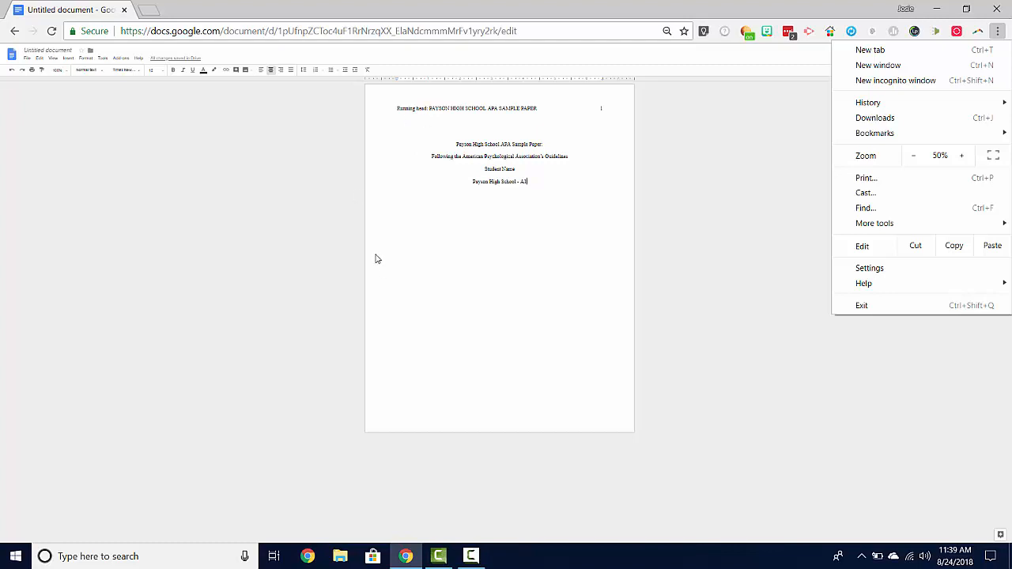
left_click(457, 144)
key("Return")
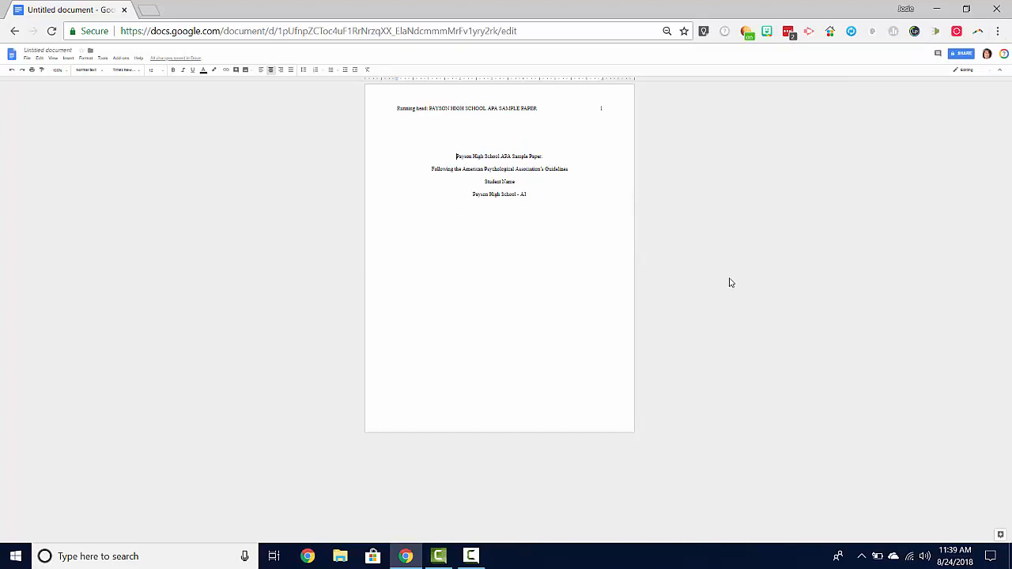
Step: Restore the browser zoom to 100% and insert a page break after "Payson High School - A1"
left_click(998, 31)
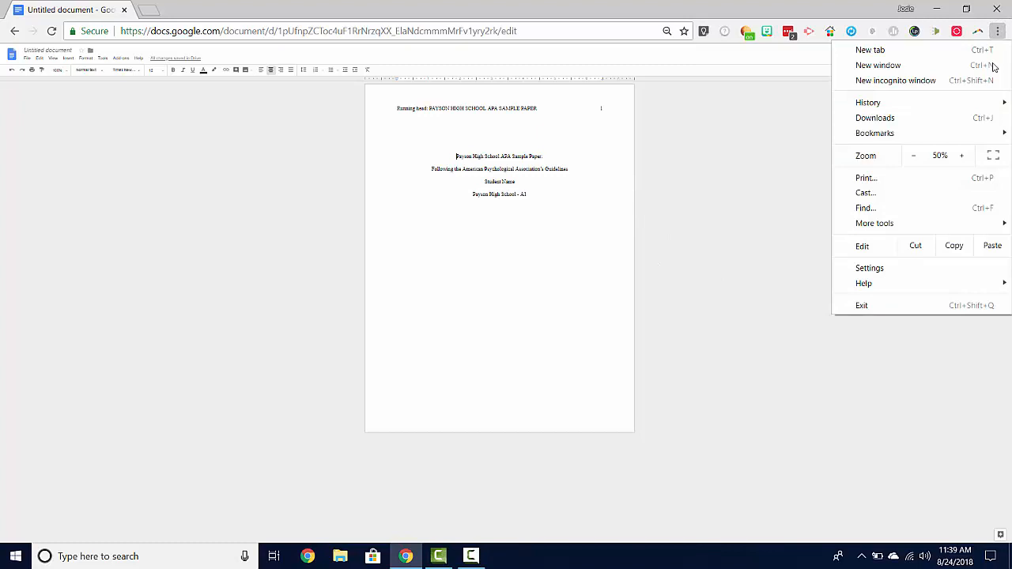
left_click(963, 161)
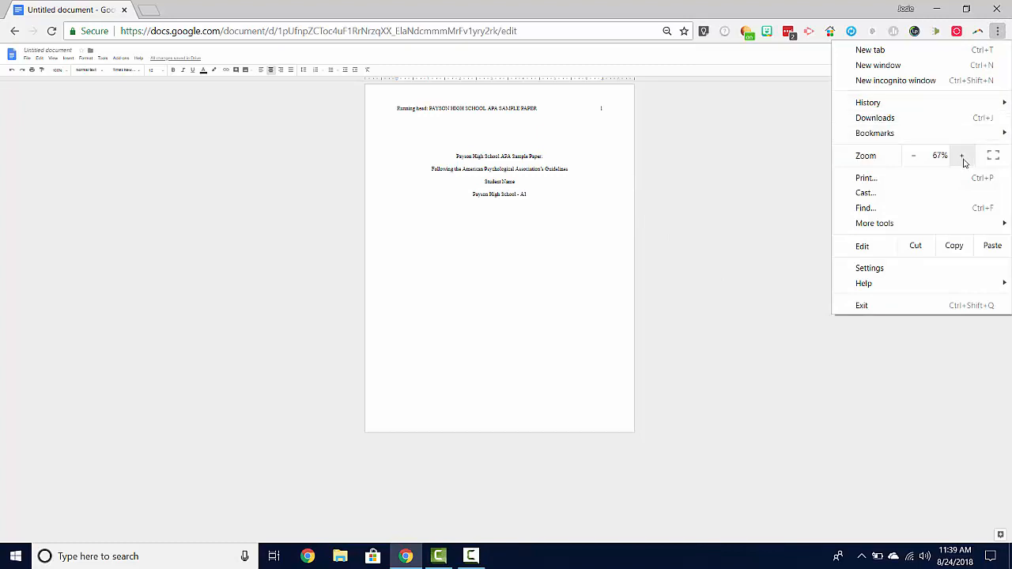
left_click(964, 160)
left_click(963, 160)
left_click(963, 161)
left_click(964, 161)
left_click(583, 348)
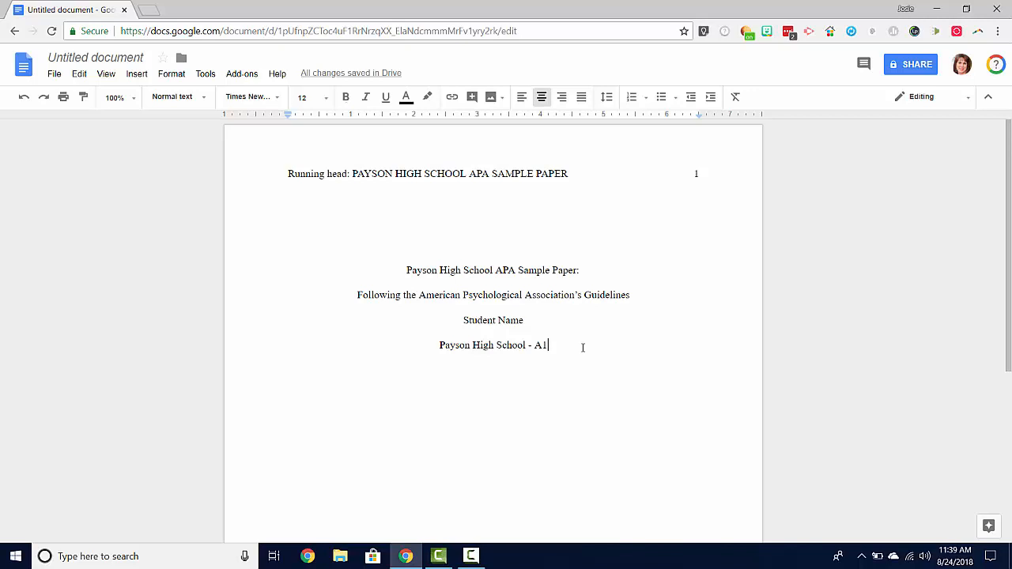
key("ctrl+Return")
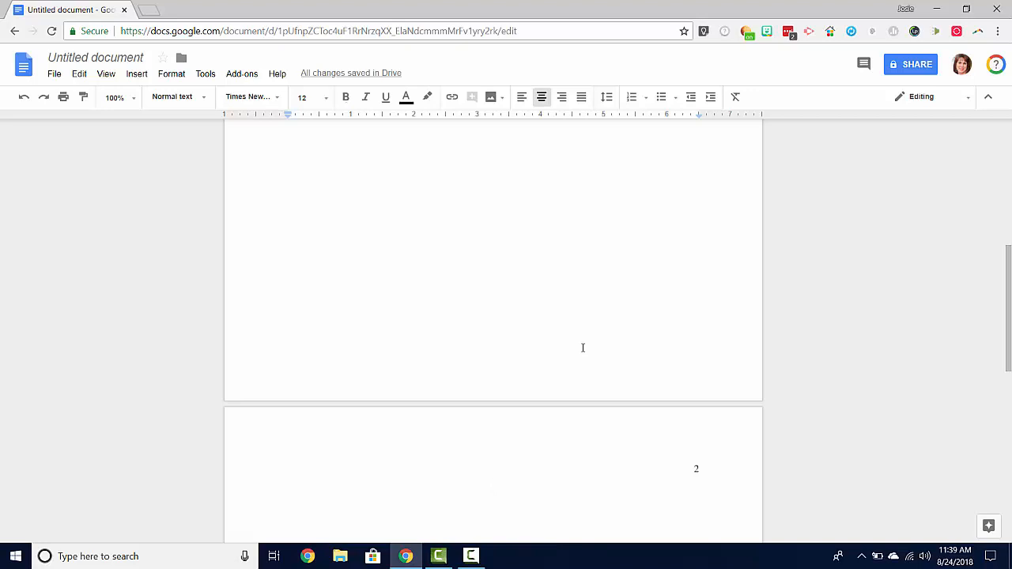
Step: Delete the page number from the second-page header and left-align its line
left_click(497, 454)
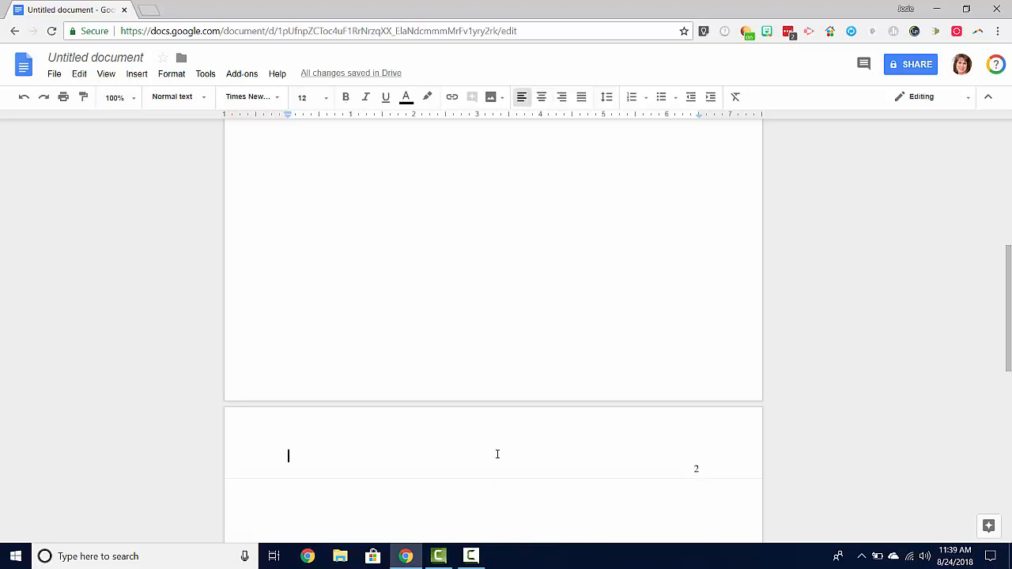
scroll(497, 454, "down", 2)
left_click(726, 301)
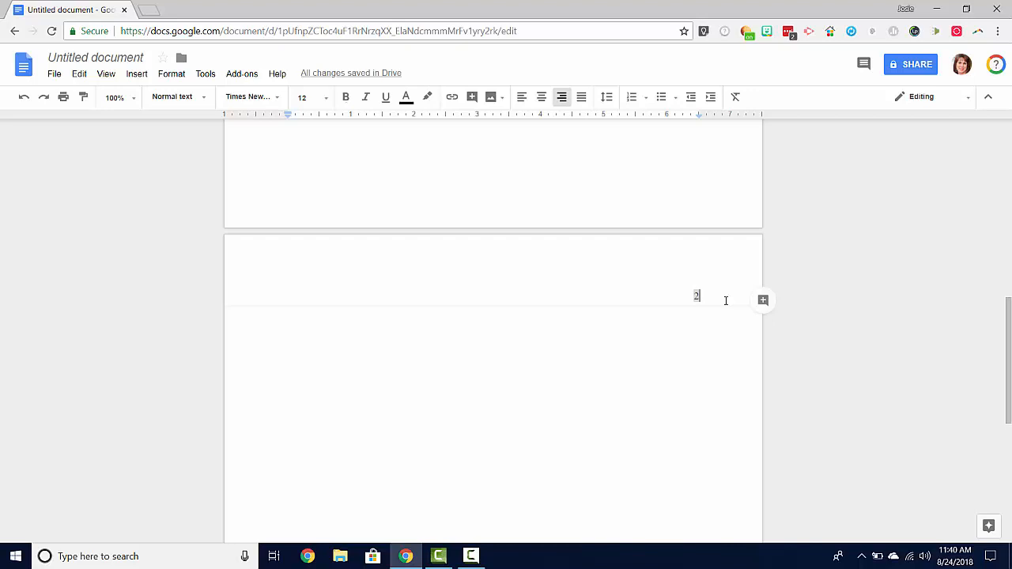
key("BackSpace")
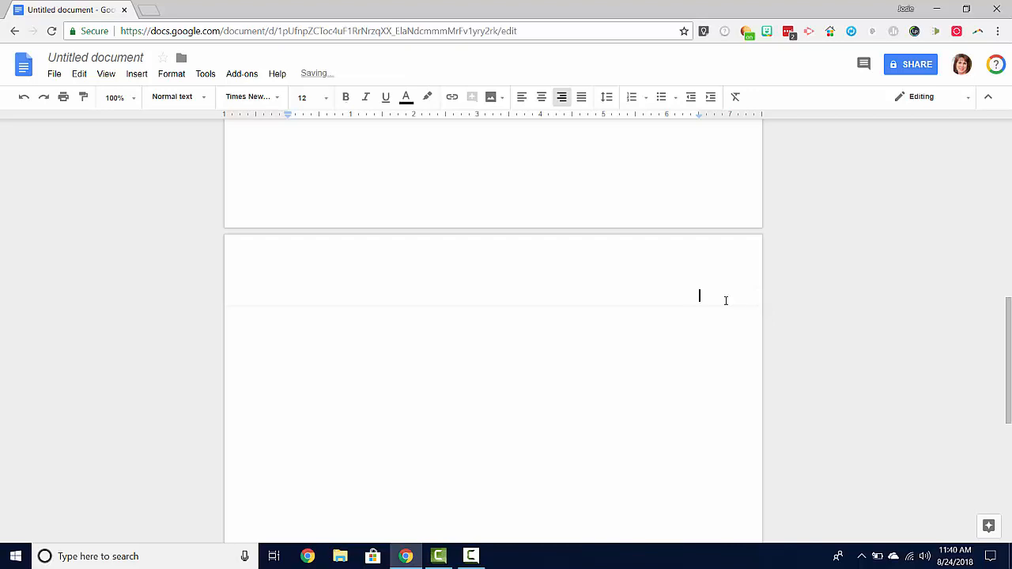
key("ctrl+shift+e")
key("ctrl+shift+l")
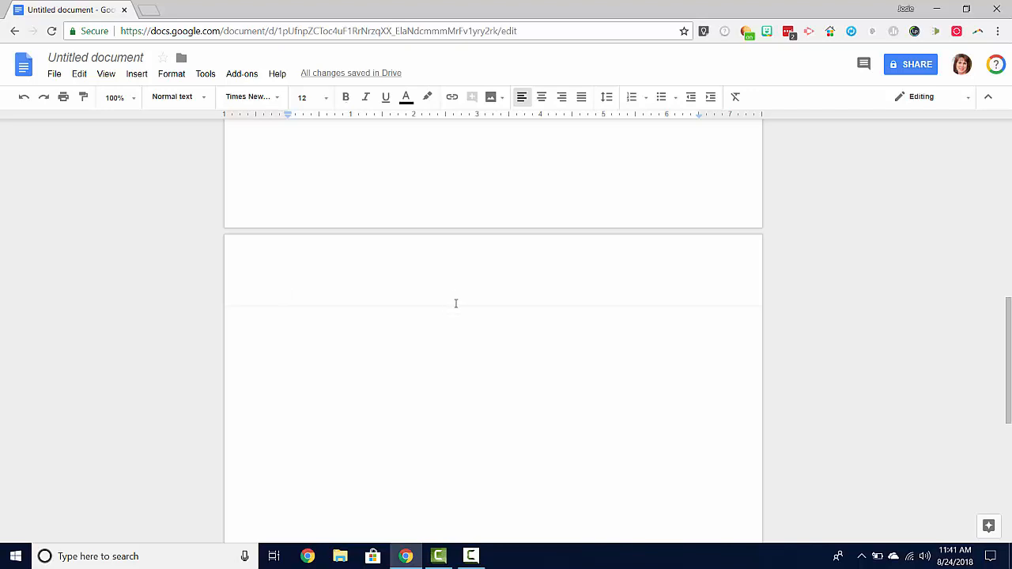
Step: Copy the running head line with its page number from the first-page header into the second-page header
scroll(455, 304, "up", 1)
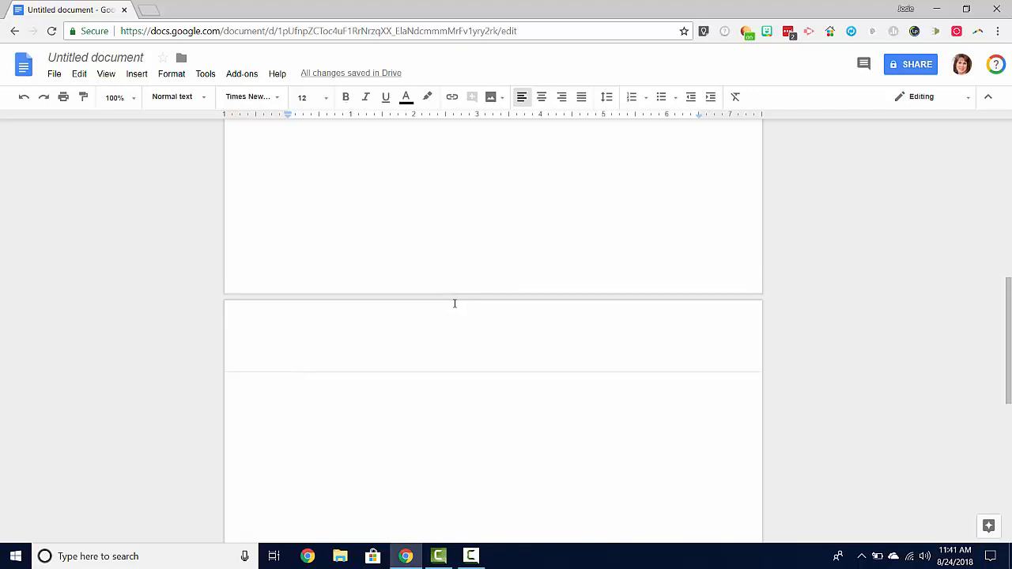
scroll(450, 298, "up", 10)
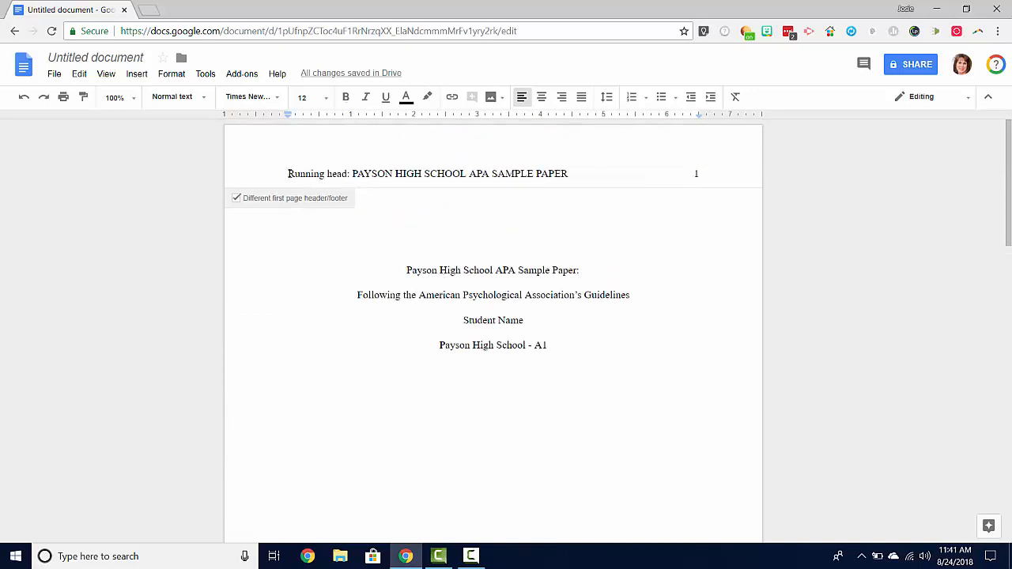
left_click_drag(286, 173, 699, 171)
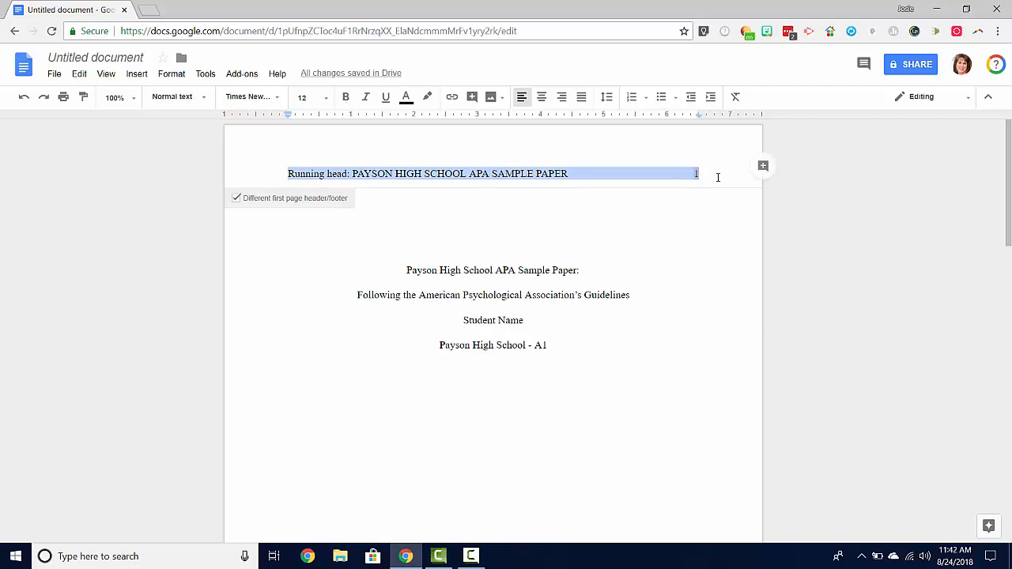
scroll(618, 331, "down", 8)
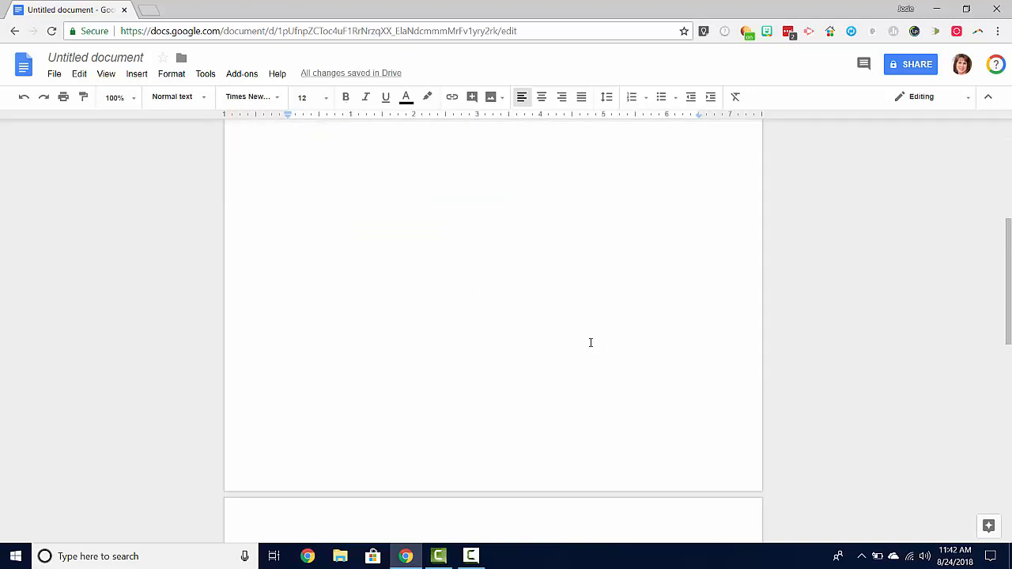
left_click(434, 365)
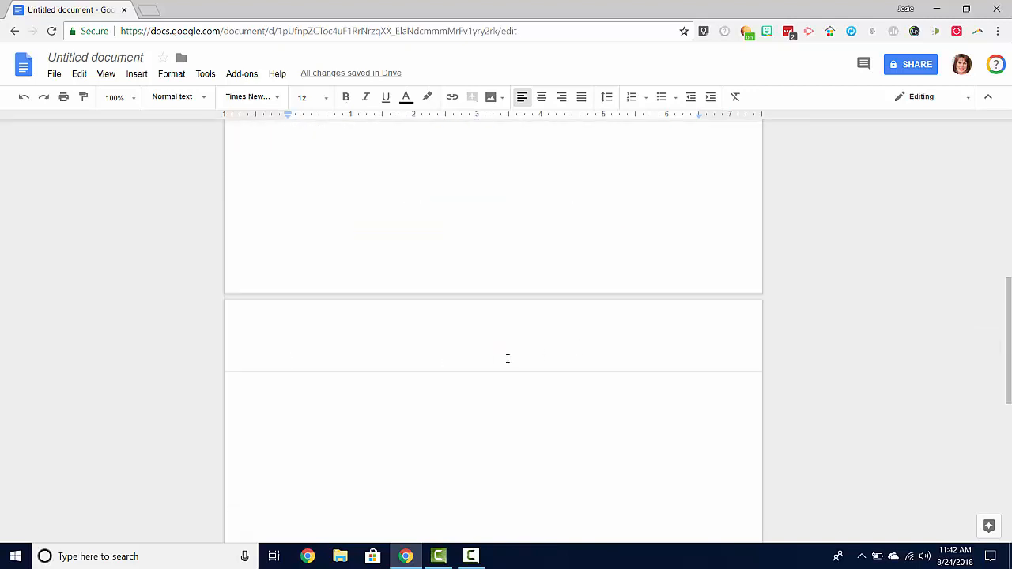
type("Running head: PAYSON HIGH SCHOOL APA SAMPLE PAPER\t2")
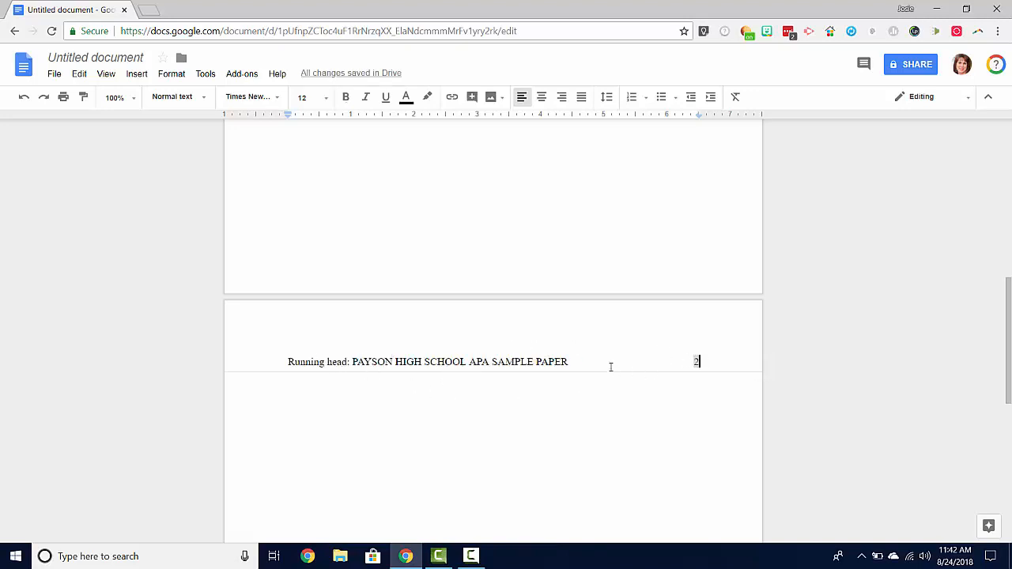
Step: Remove "Running head: " from the second-page header, keeping the capitalized title and page number
left_click(354, 362)
key("BackSpace")
key("BackSpace")
key("BackSpace")
key("BackSpace")
key("BackSpace")
key("BackSpace")
key("BackSpace")
key("BackSpace")
key("BackSpace")
key("BackSpace")
key("BackSpace")
key("BackSpace")
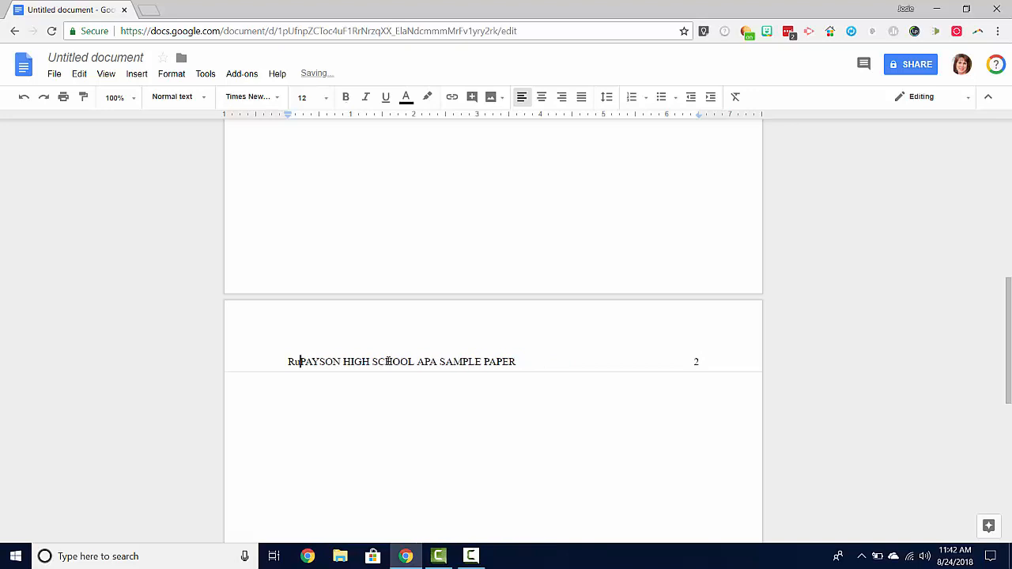
key("BackSpace")
key("BackSpace")
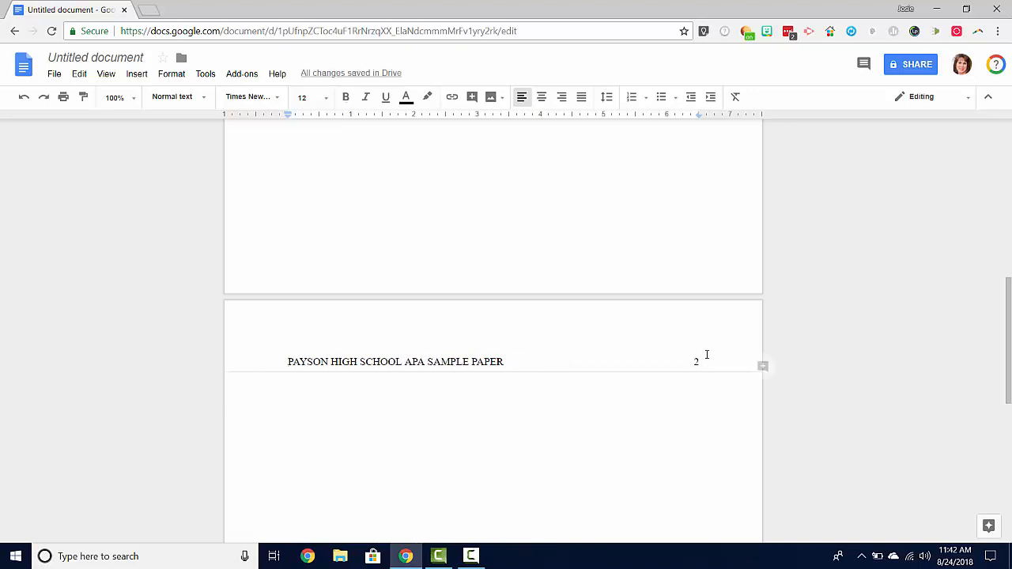
Step: Remove the blank line above the second-page header text and add one below the page number line
scroll(709, 356, "up", 6)
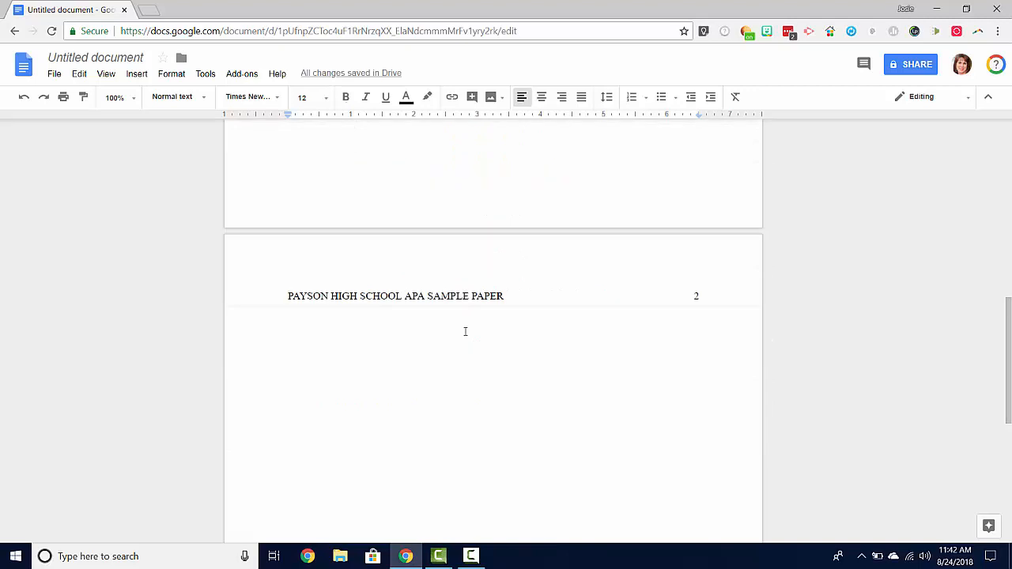
key("ctrl+e")
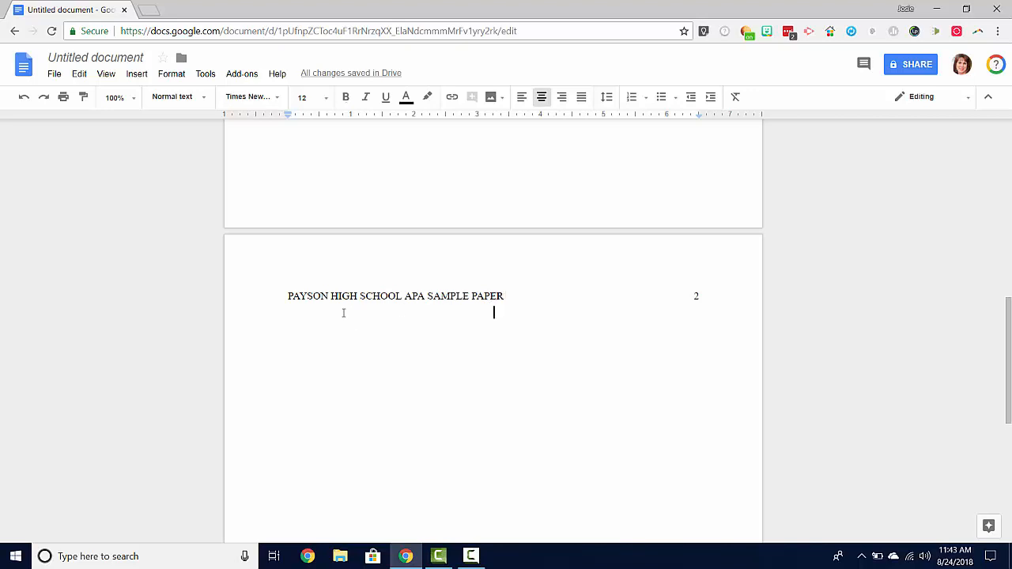
left_click(289, 295)
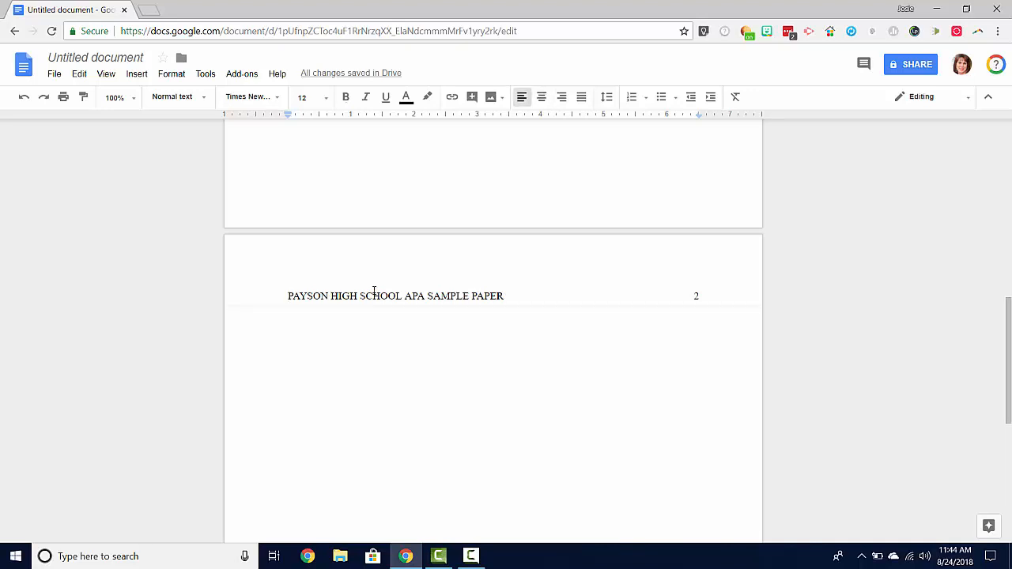
key("BackSpace")
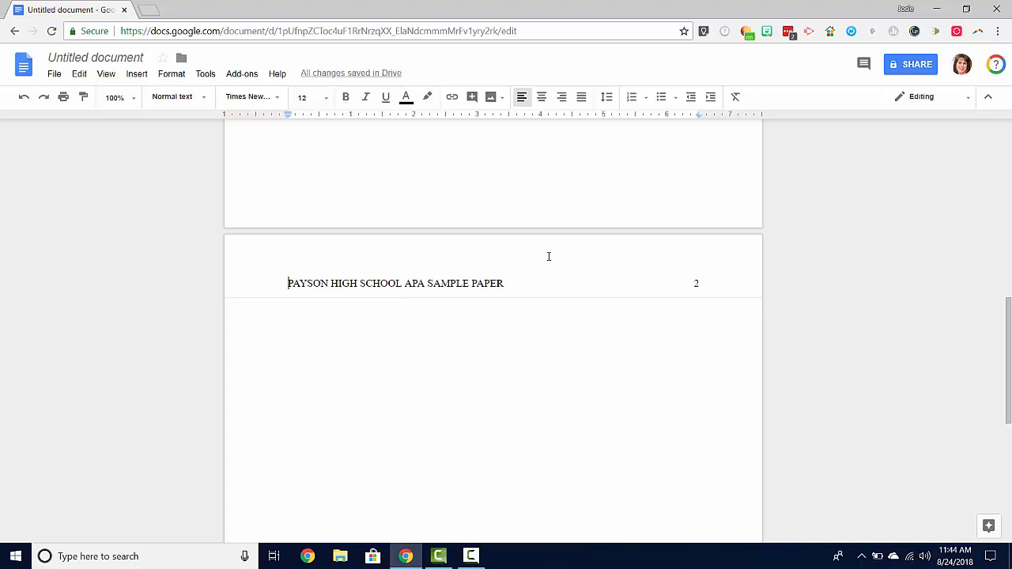
left_click_drag(698, 286, 722, 284)
key("Return")
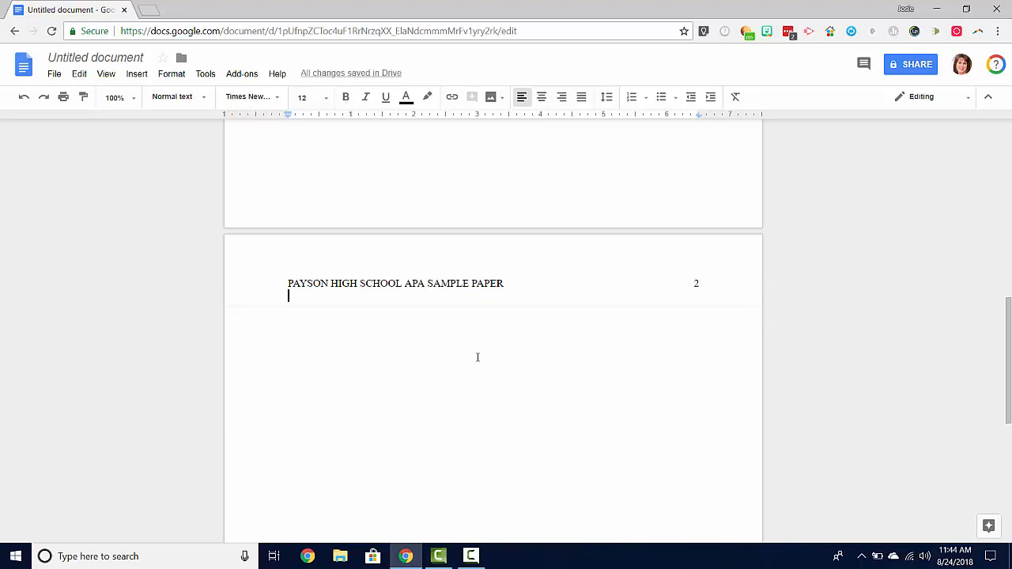
Step: Enter a centered "Abstract" heading on page 2 with the left-aligned text "Key text of Abstract here." on the line below
left_click(475, 313)
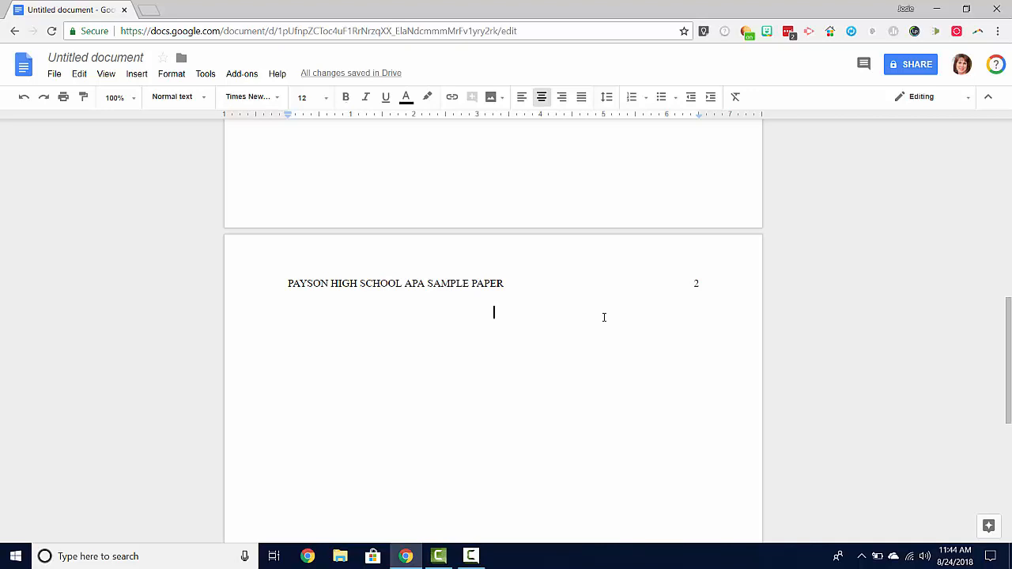
type("Abstra")
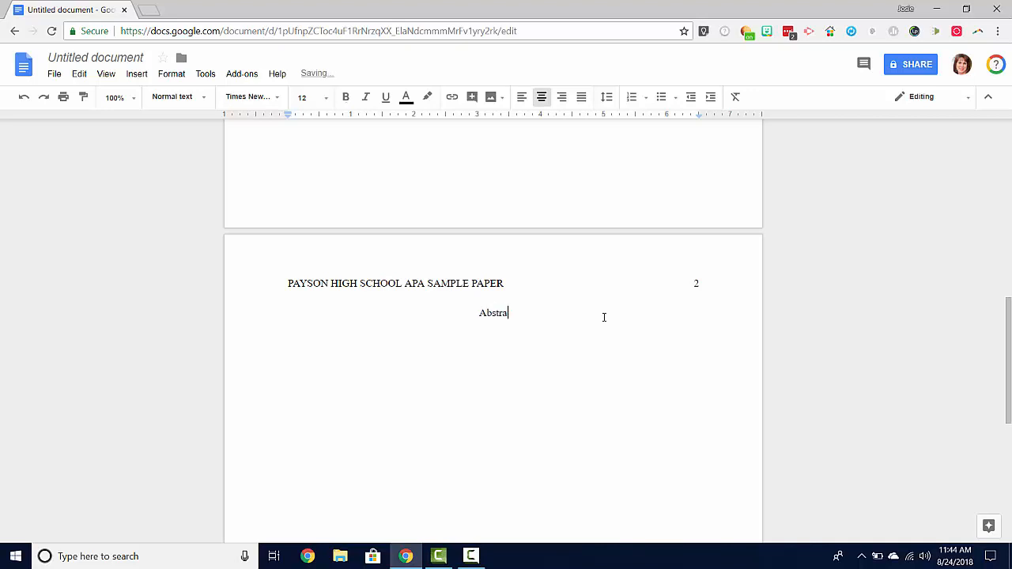
type("ct")
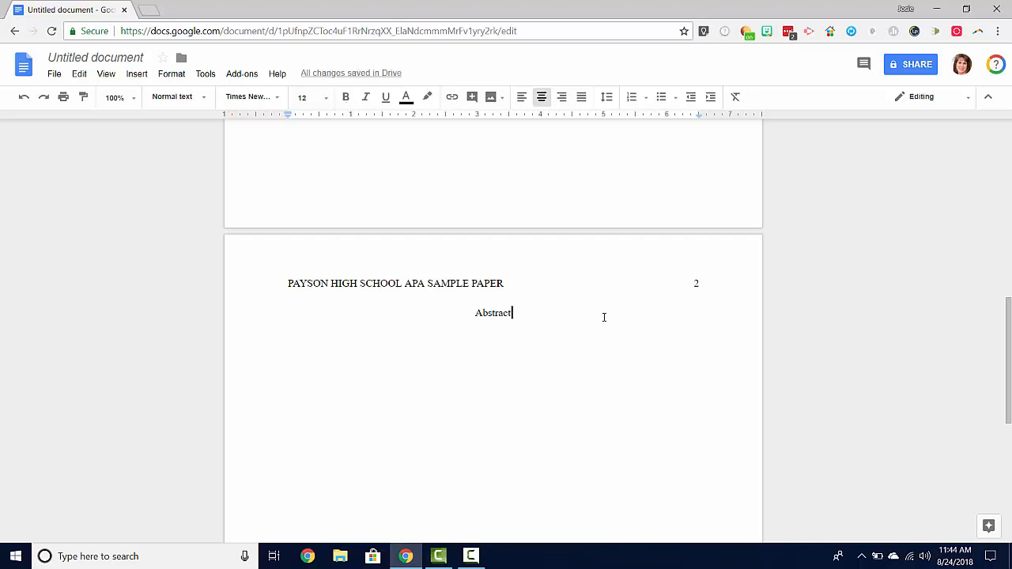
key("Return")
left_click(522, 99)
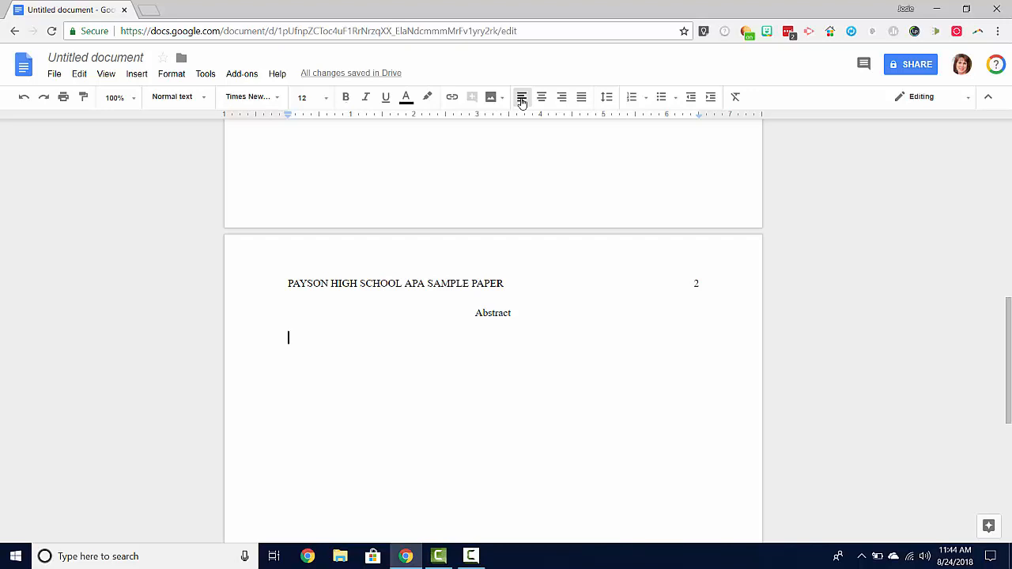
type("Key text of Abstract here.")
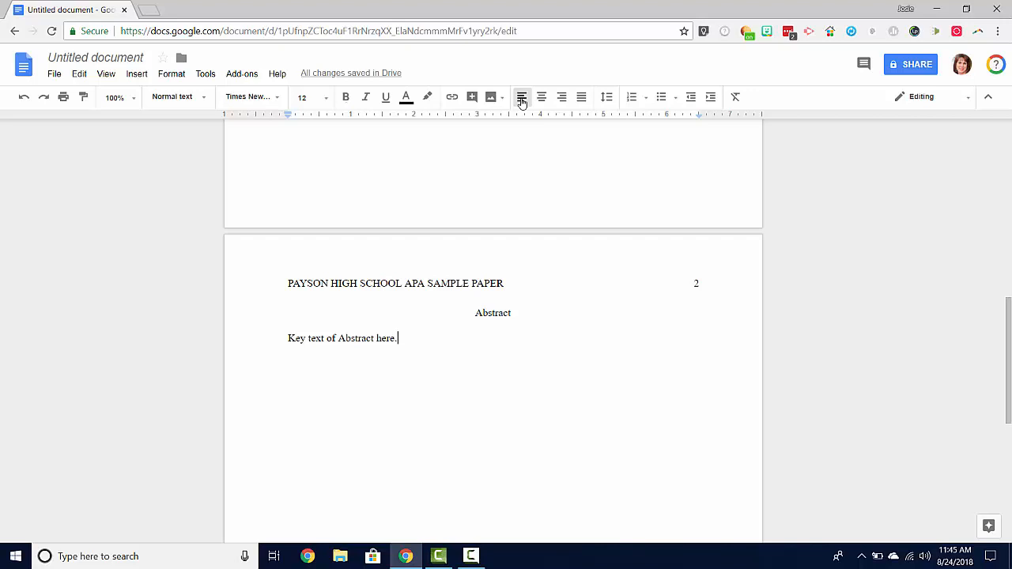
Step: Start a new page after the abstract with the centered two-line title "Payson High School APA Sample Paper: Following the American Psychological Association’s Guidelines"
key("ctrl+Return")
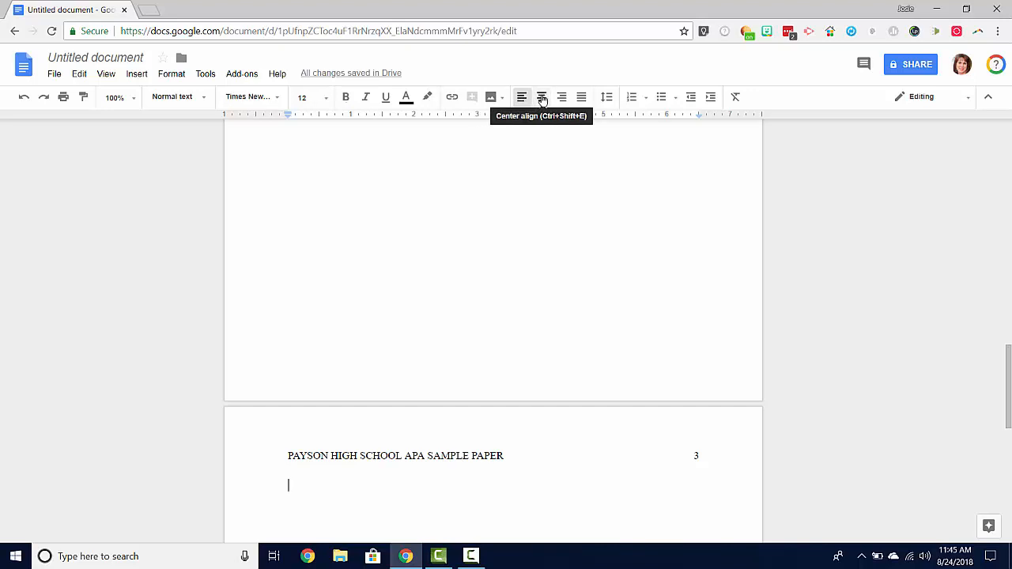
left_click(542, 101)
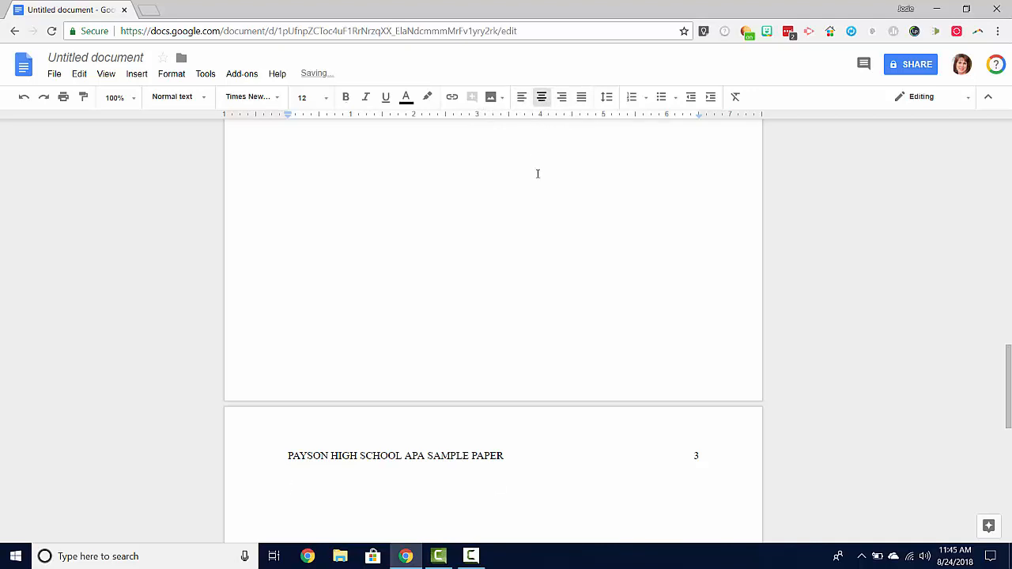
scroll(530, 253, "down", 3)
type("Payson High School APA Sample Paper: Following the American Psychological Association’s Guidelines")
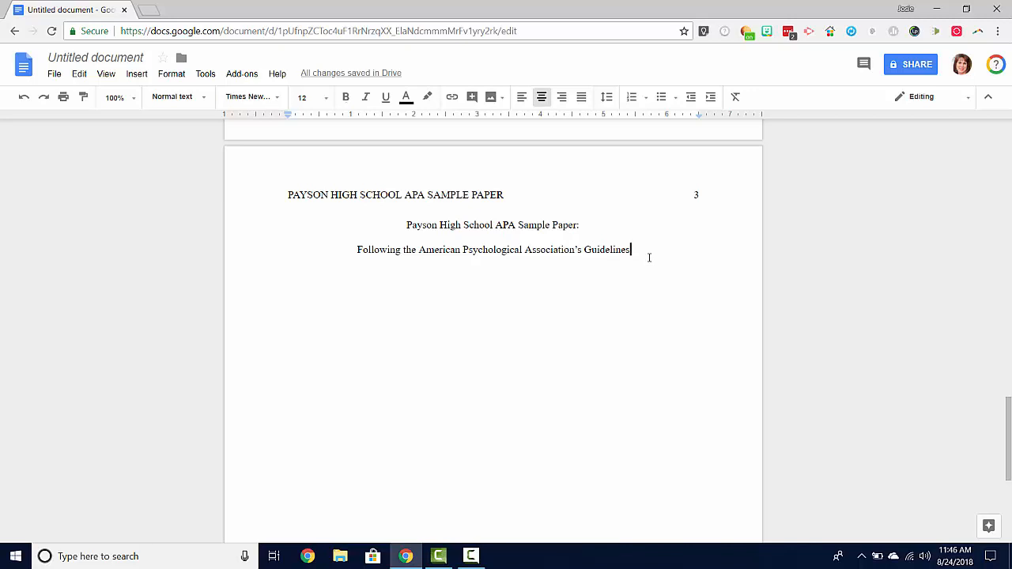
Step: Add a left-aligned paragraph below the page 3 title, indented by one tab, reading "Key your first paragraph here."
key("Return")
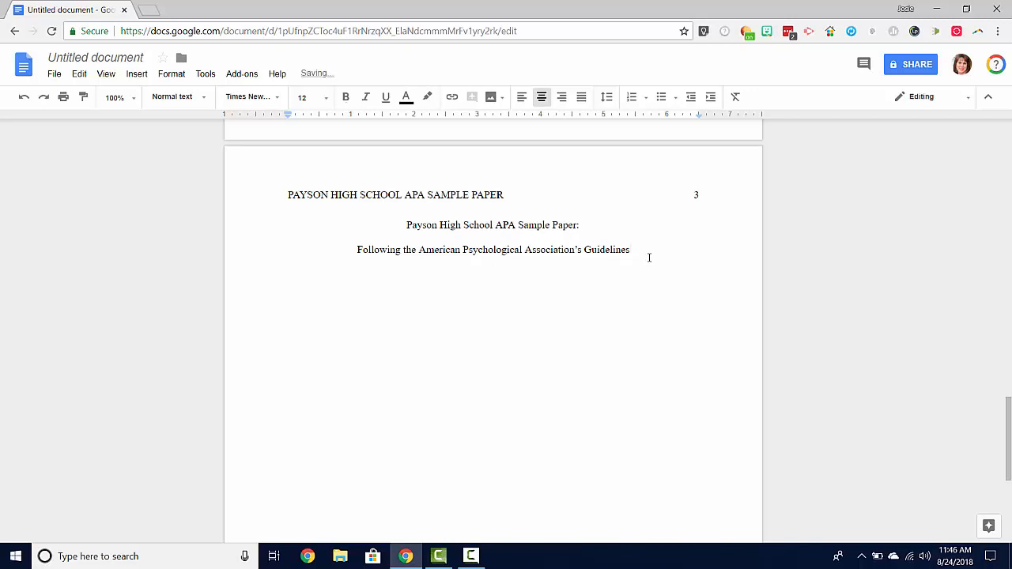
left_click(521, 100)
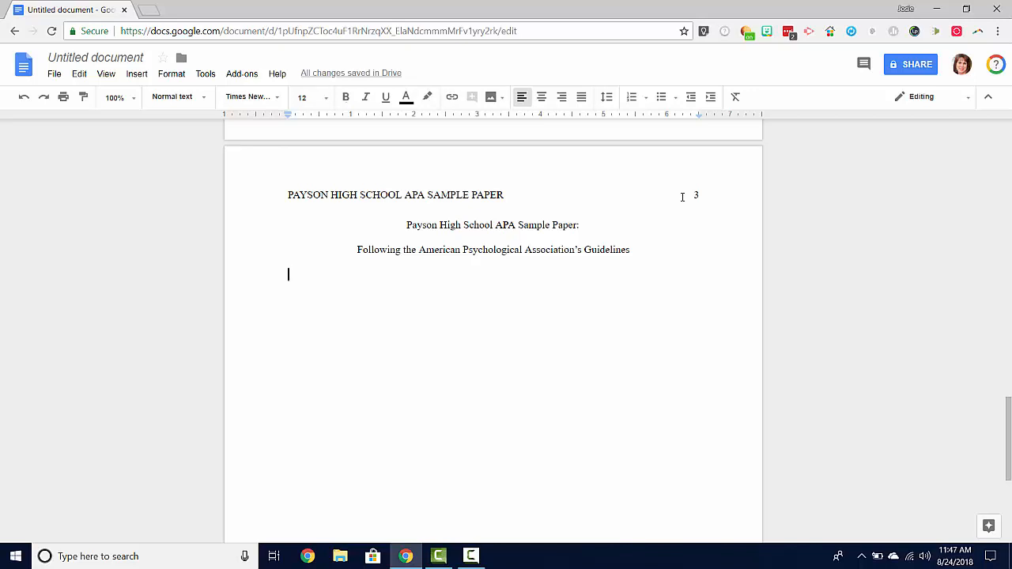
key("Tab")
type("Key your first paragraph here.")
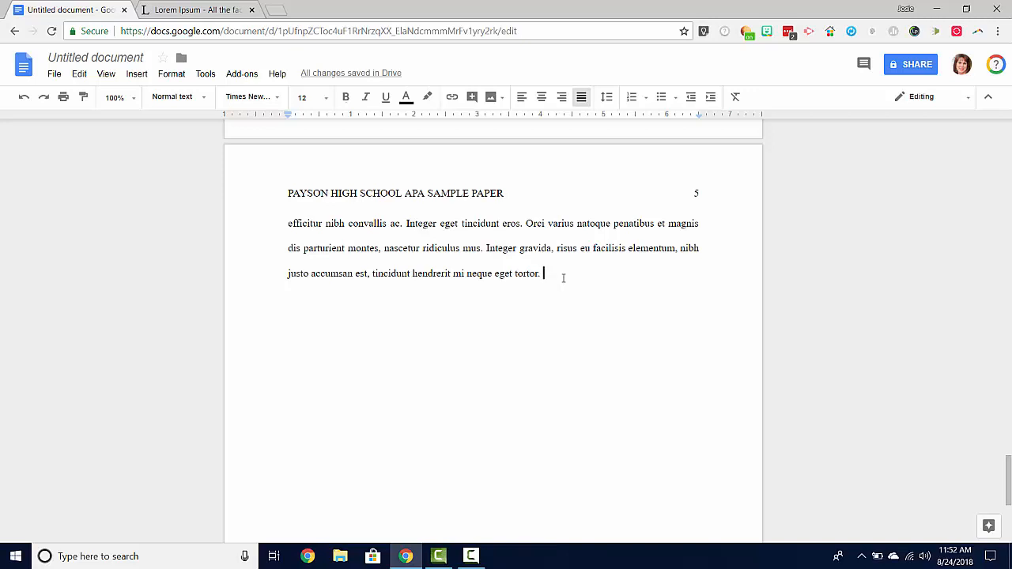
Step: Start a new page after the body text and enter the centered heading "References"
key("ctrl+Return")
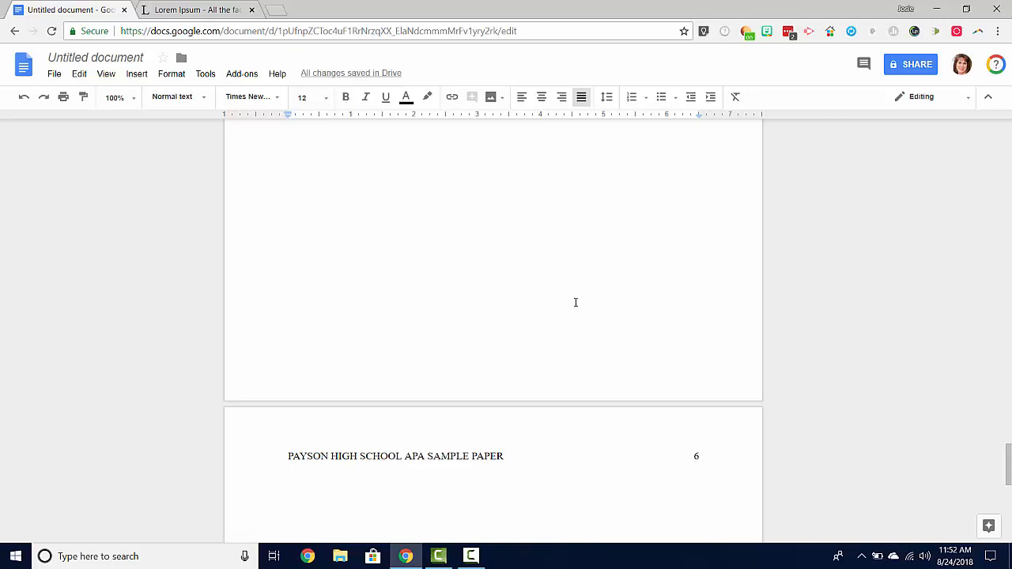
left_click(543, 98)
scroll(651, 262, "down", 2)
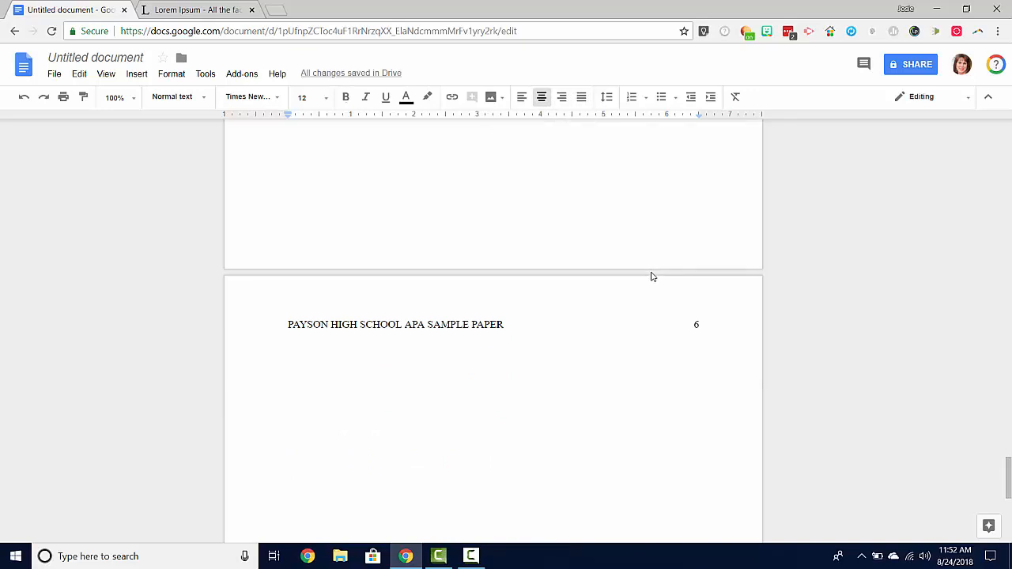
type("Reference")
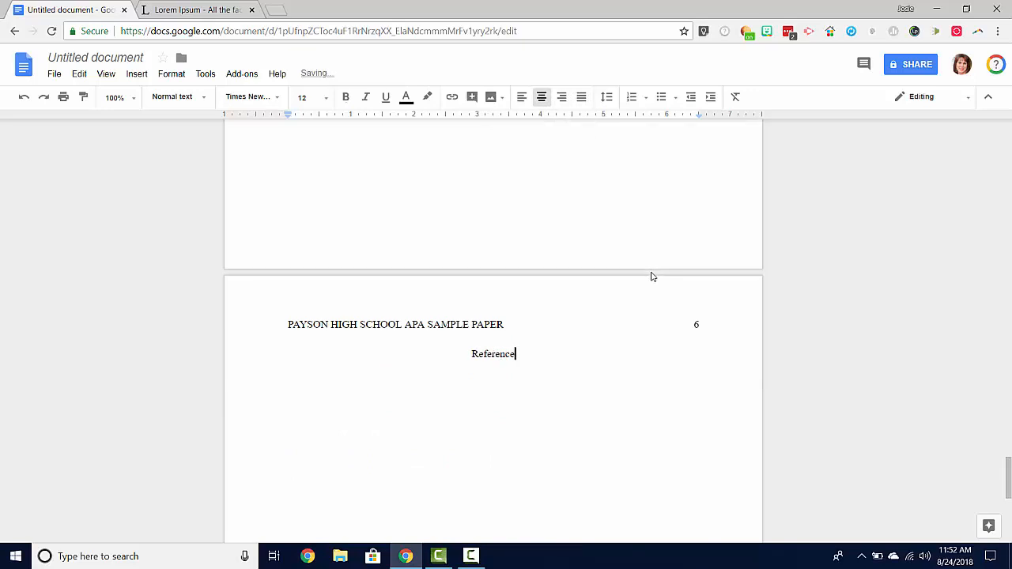
type("s")
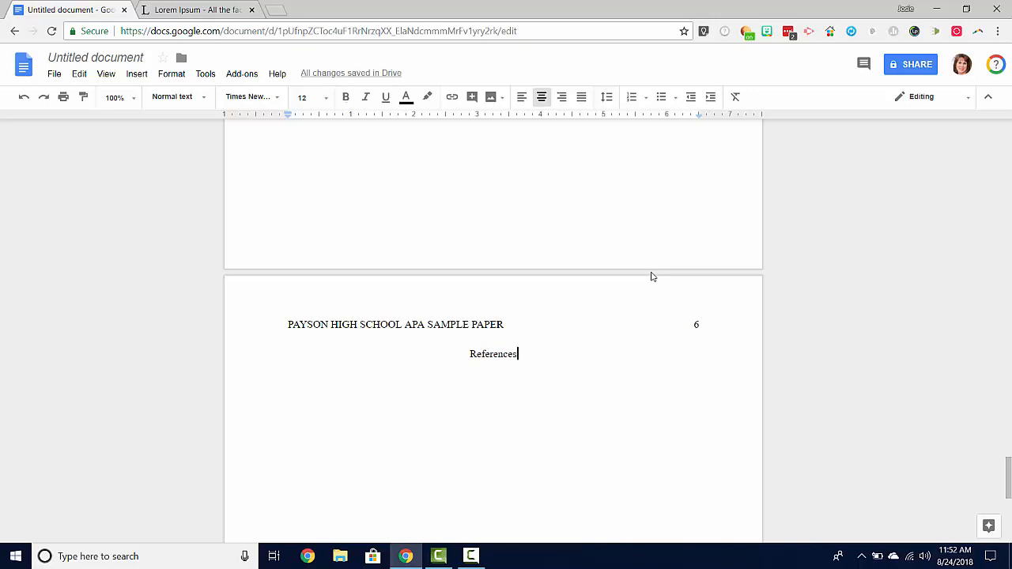
Step: Add a left-aligned line below the References heading and give it a hanging indent of 0.5 inches
key("Return")
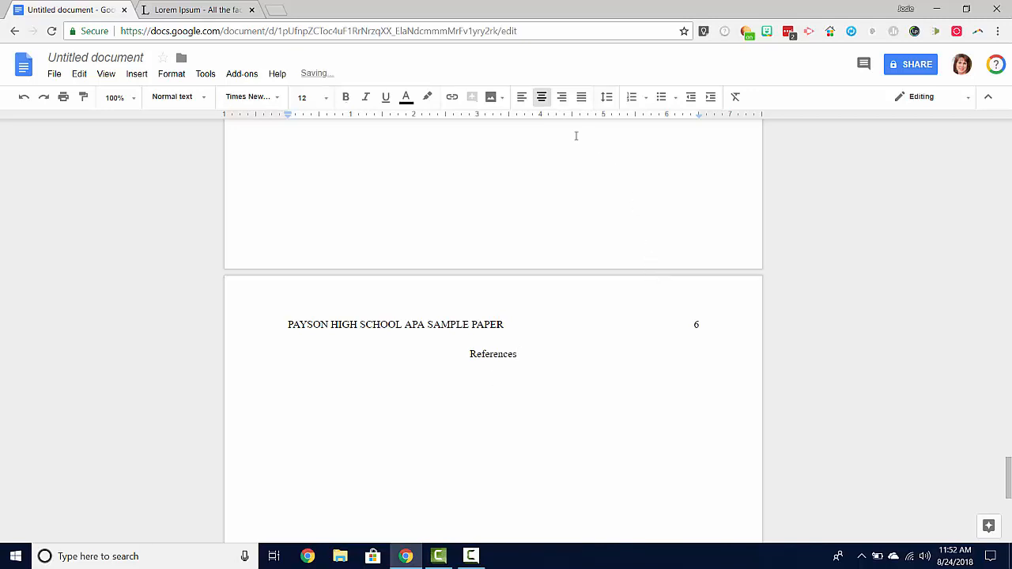
left_click(522, 97)
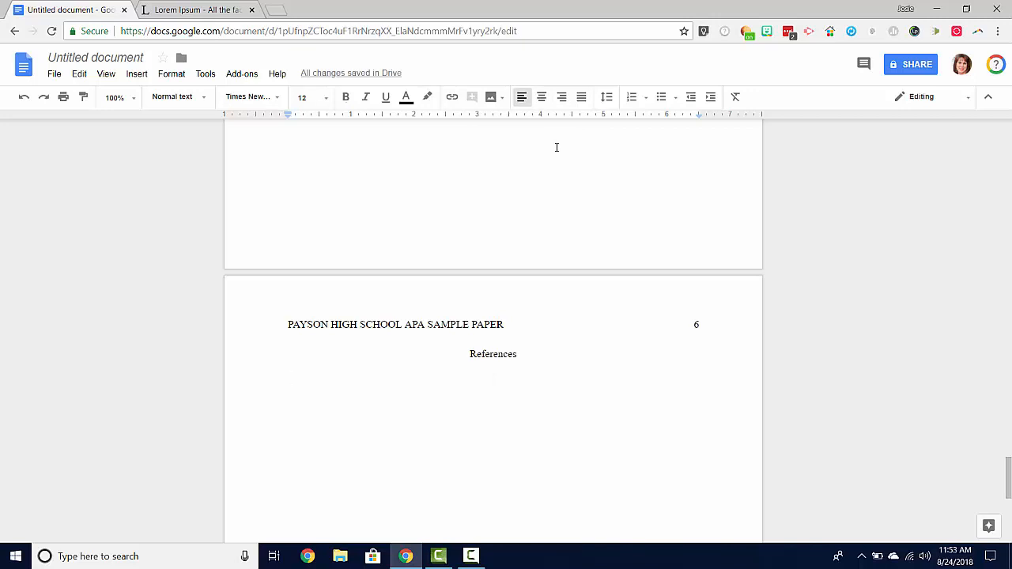
left_click(167, 76)
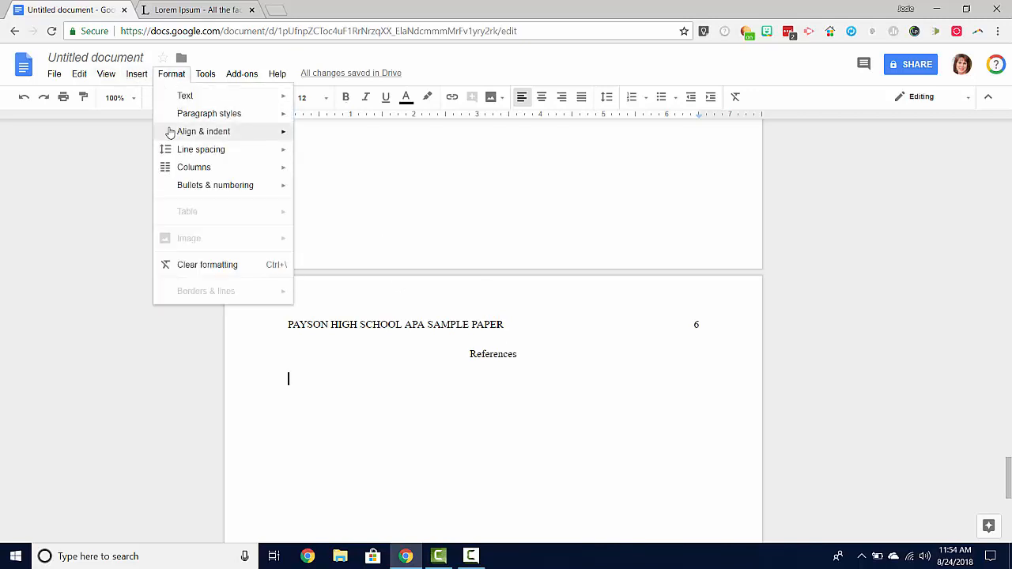
mouse_move(173, 133)
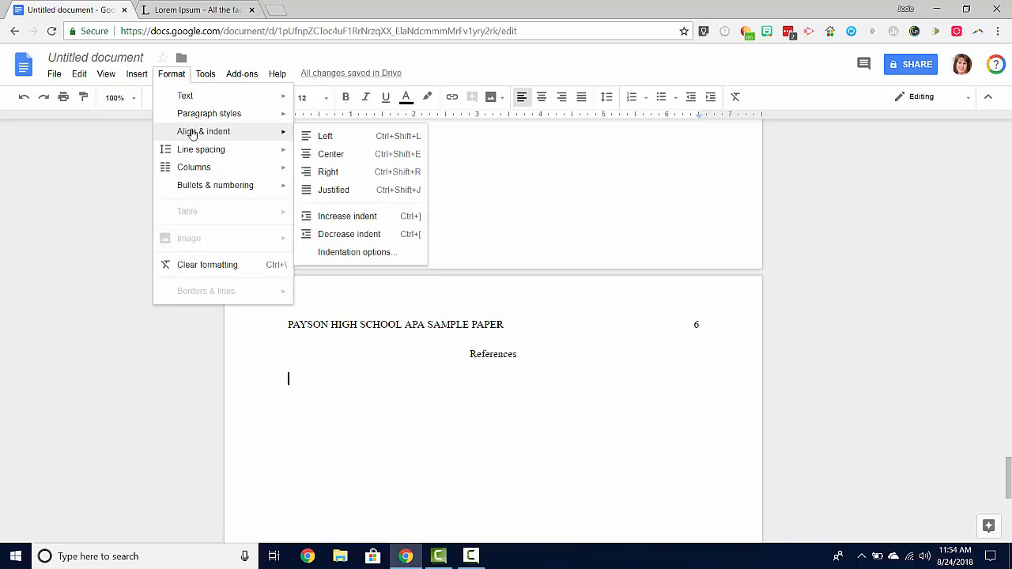
left_click(346, 253)
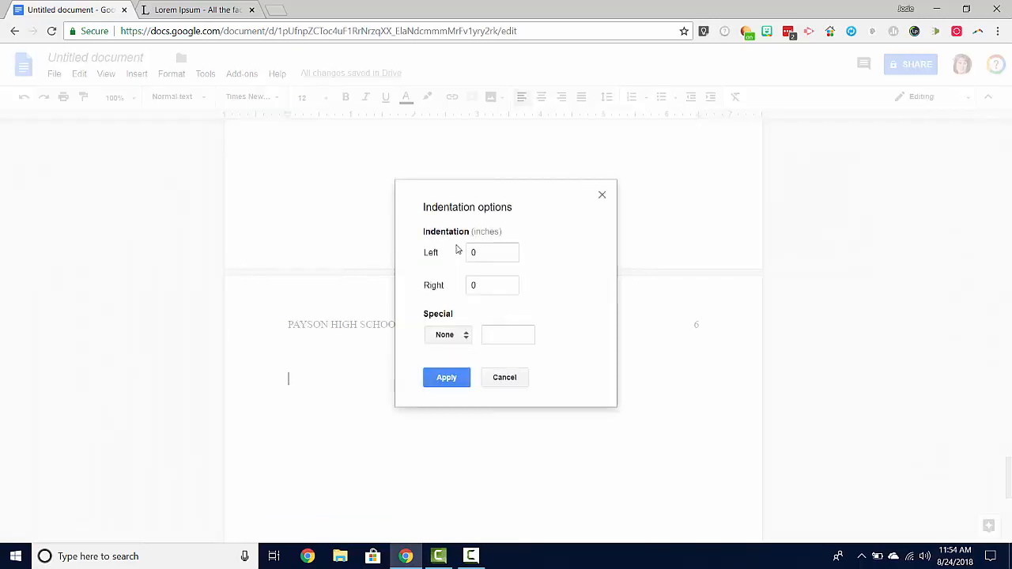
left_click(457, 342)
left_click(456, 373)
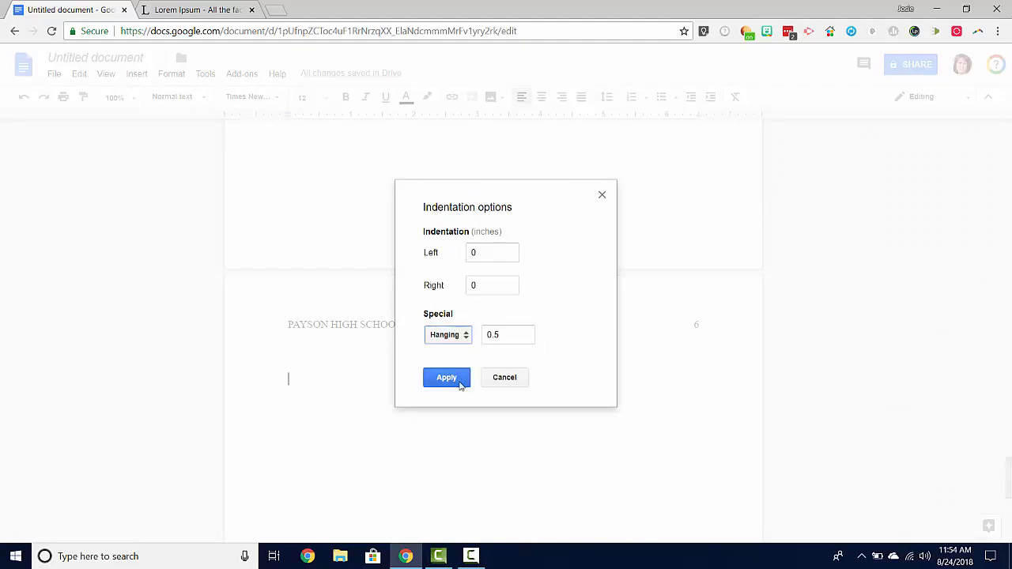
left_click(452, 384)
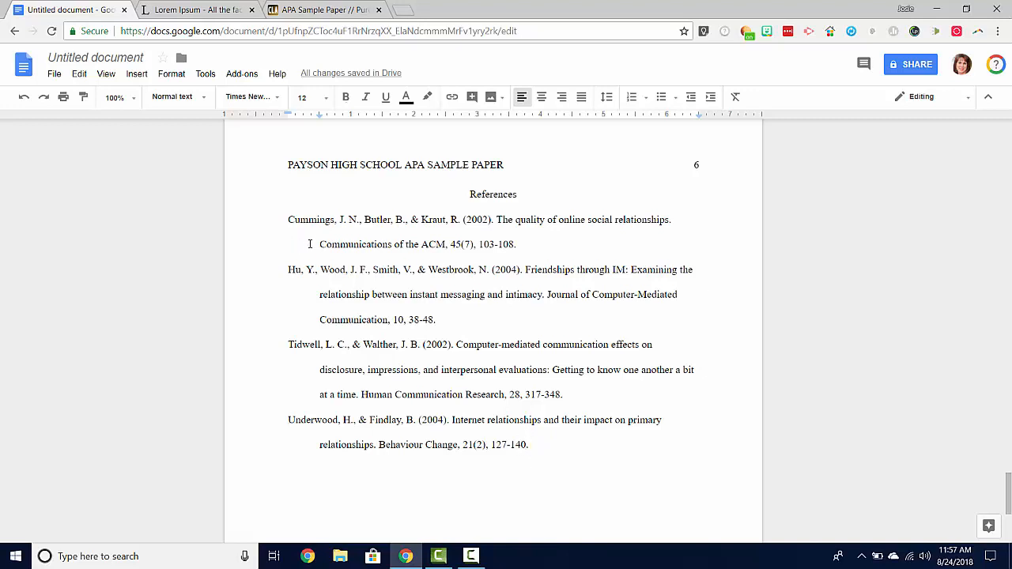
Step: Append a 2016 reference with the author's name and "Example reference for an APA document including a hanging indent. APA Formatting Payson High School, 3, 122-125."
left_click(542, 441)
key("Return")
type("Zigler, Henry. (2016). Example R")
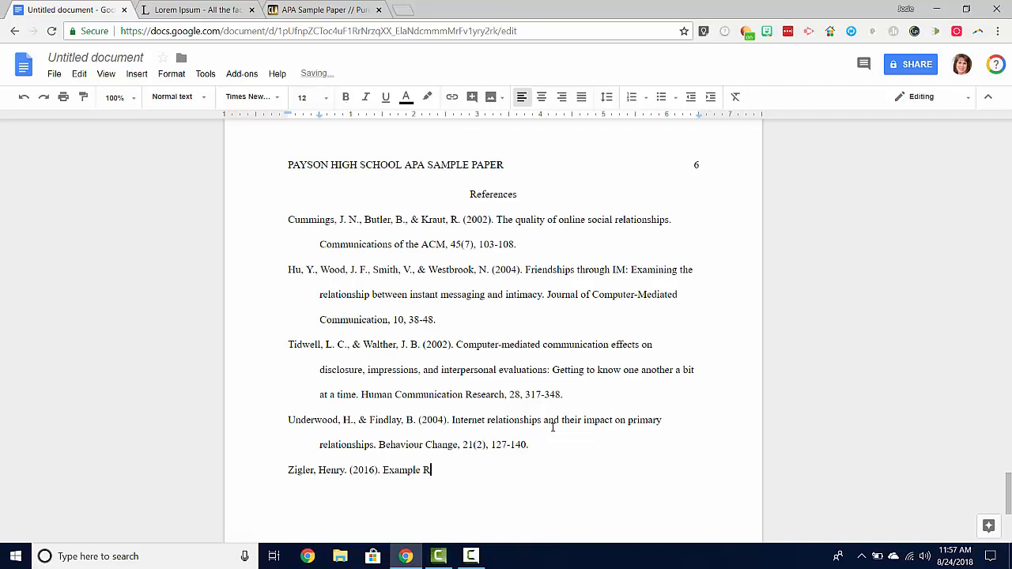
key("BackSpace")
type("reference for an APA document including a hang")
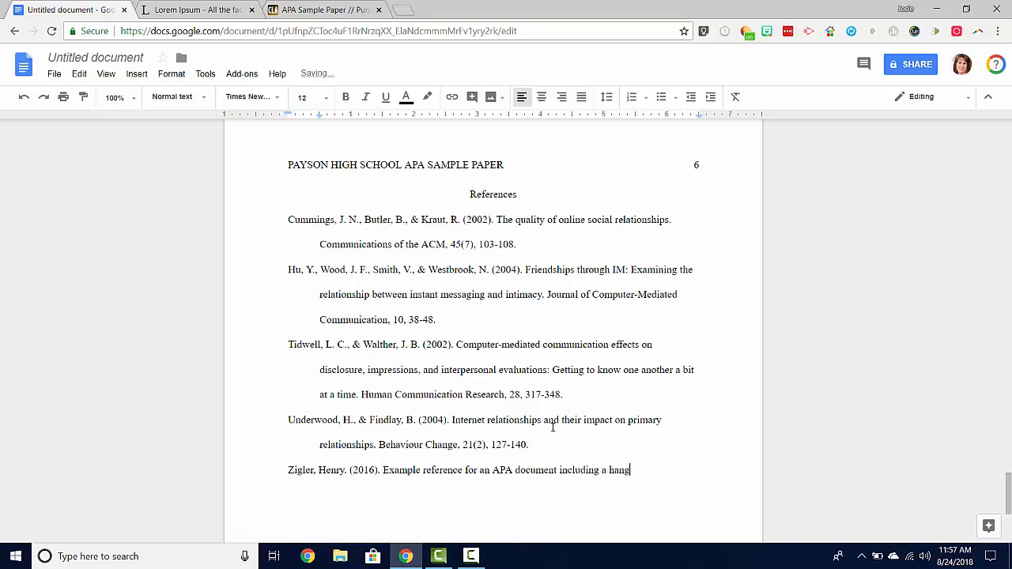
type("ing indent. APA Formatting Payson H")
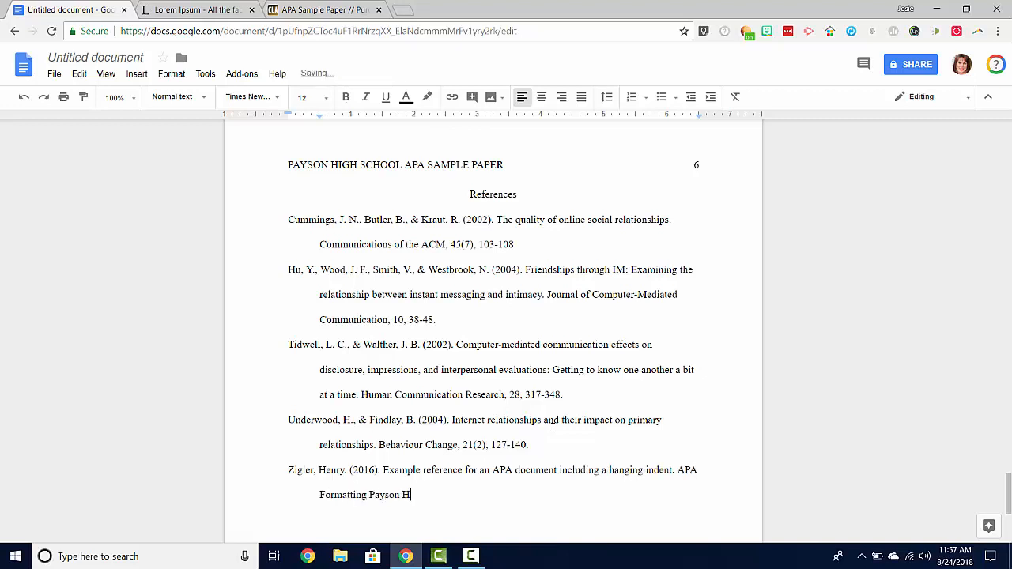
type("igh School")
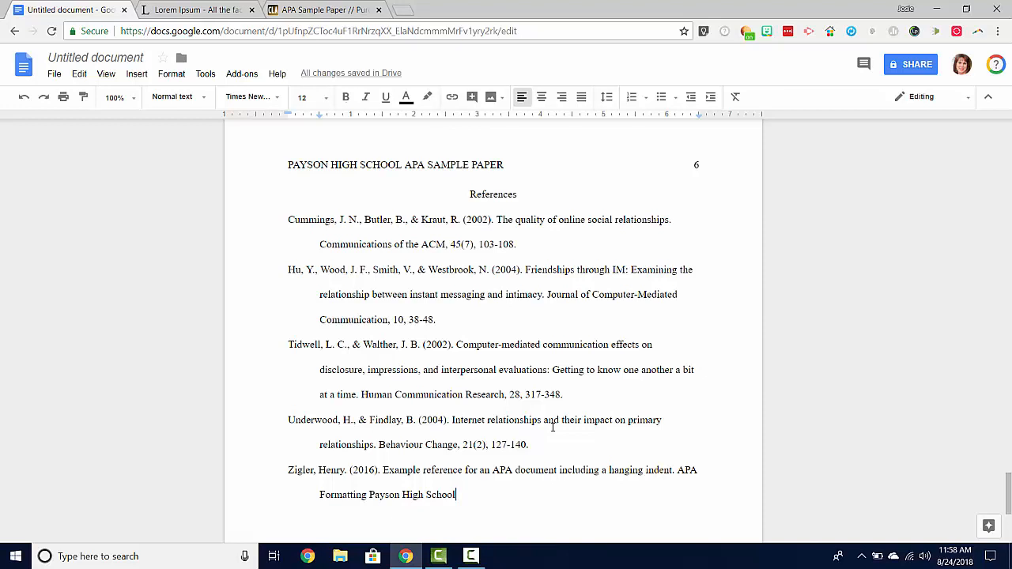
type(", 155")
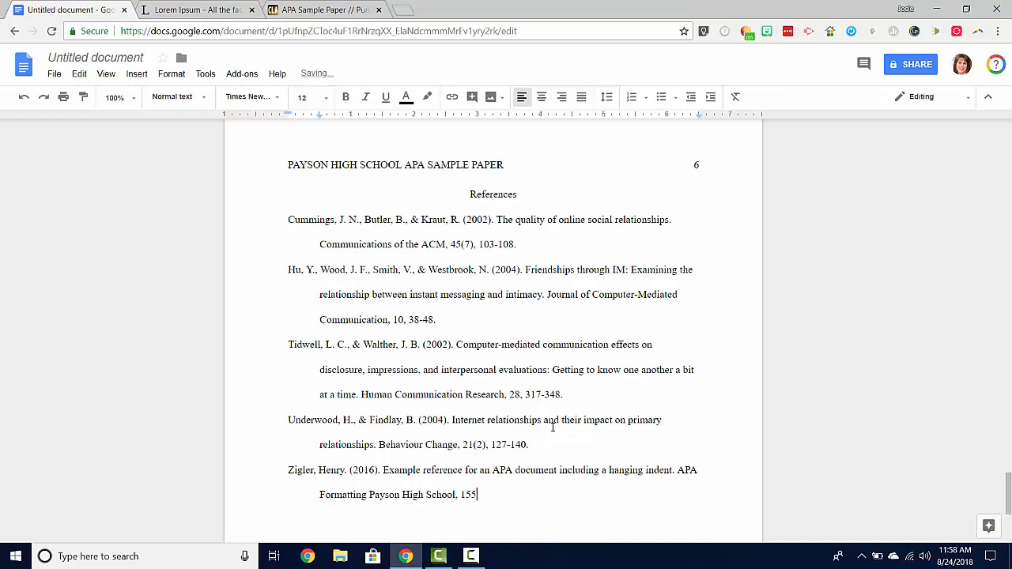
key("BackSpace")
key("BackSpace")
key("BackSpace")
type("3, 122-125.")
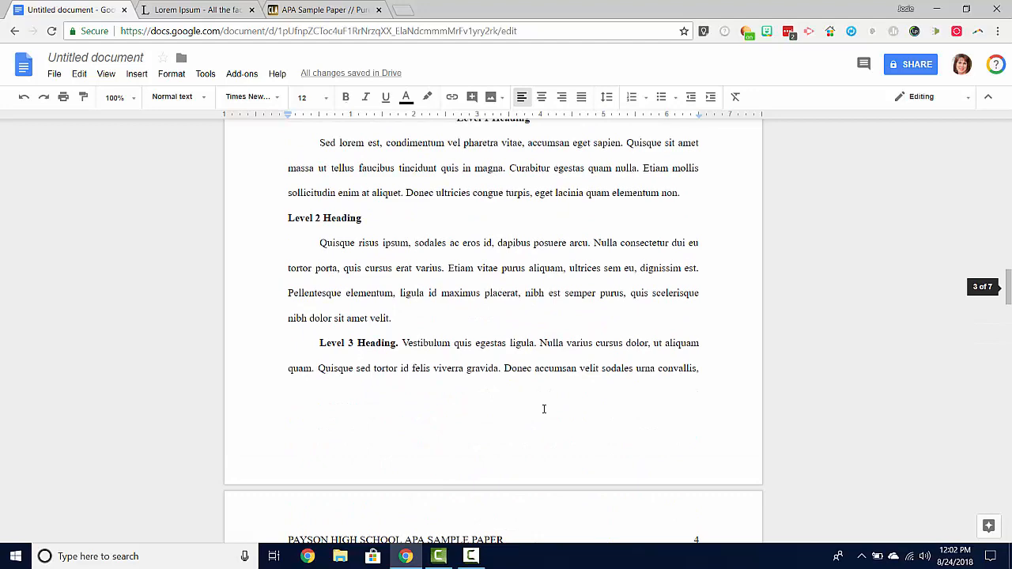
Step: Open the document's name for editing
scroll(545, 408, "up", 15)
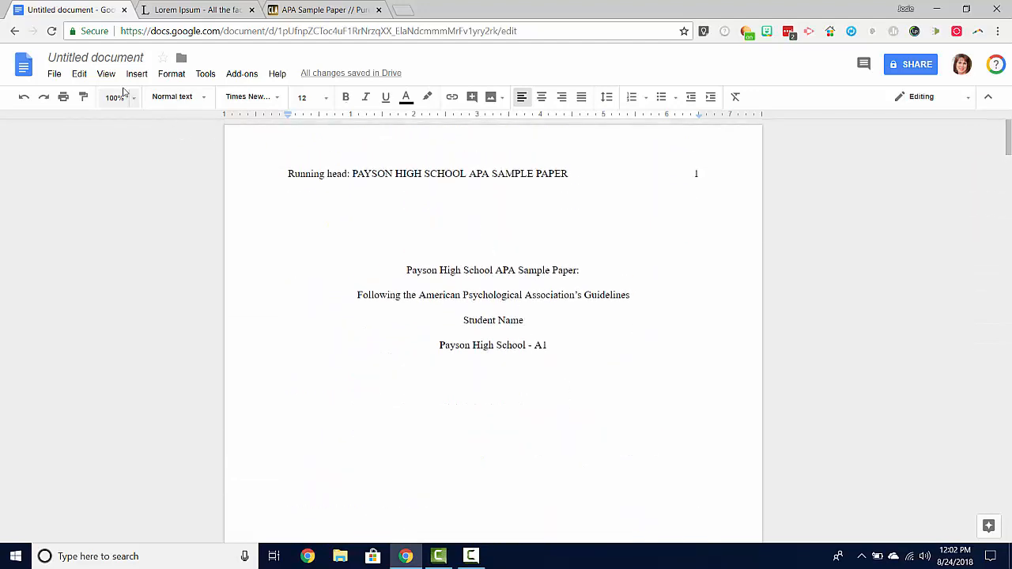
left_click(67, 60)
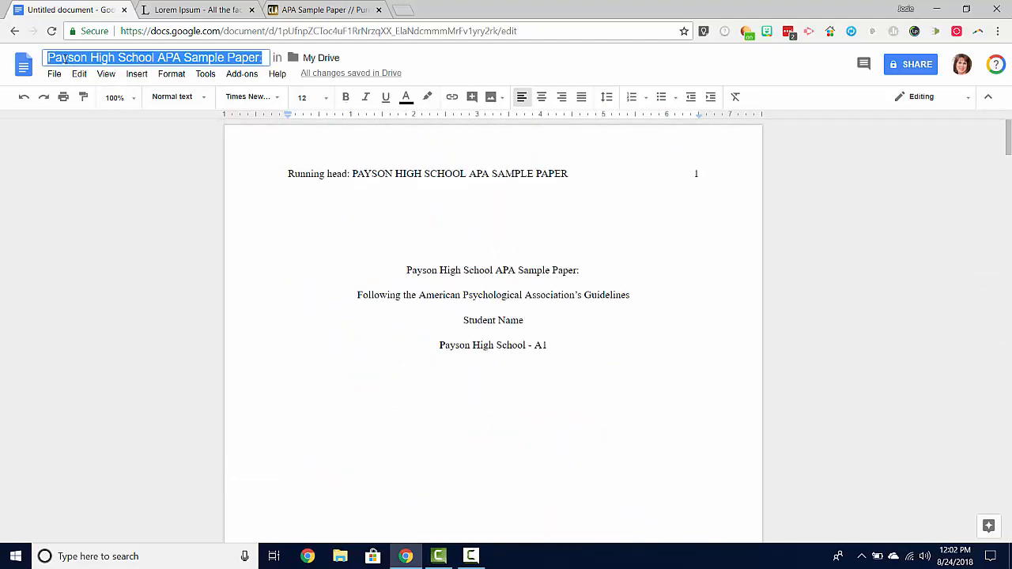